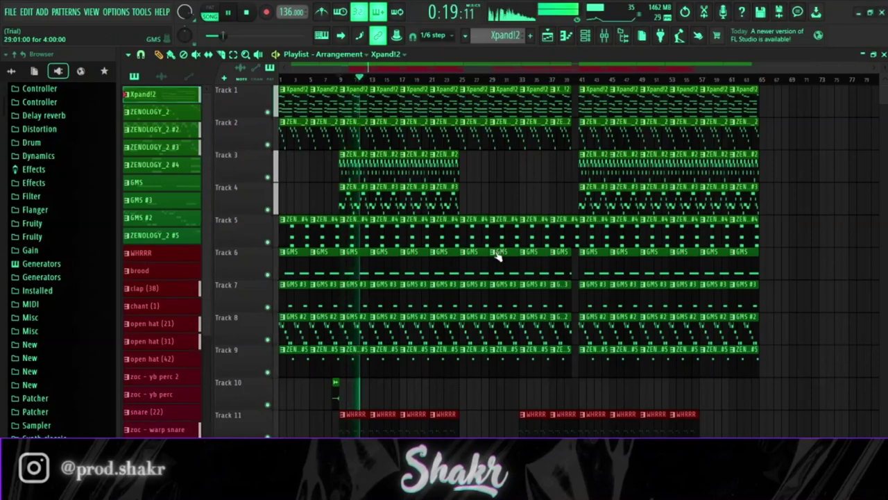
# Look over the playlist arrangement from the melody tracks down to the drum and 808 tracks and back to Track 1
pyautogui.scroll(-8, 498, 206)
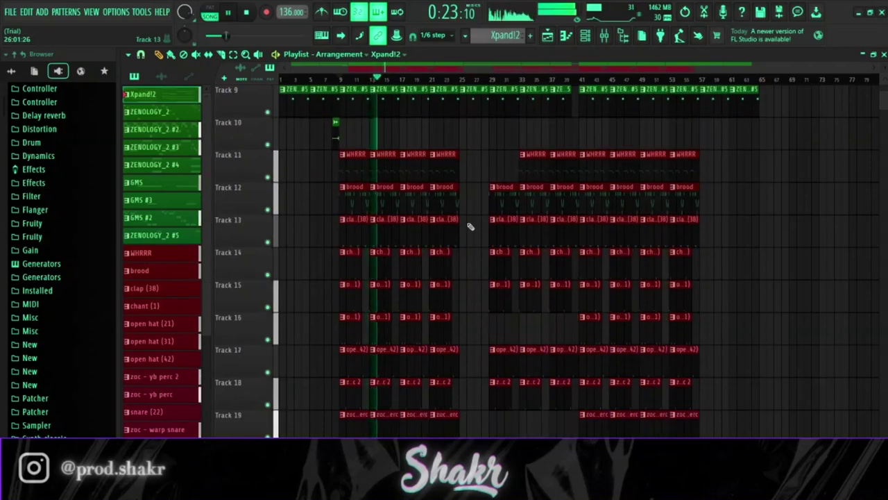
pyautogui.scroll(-7, 439, 202)
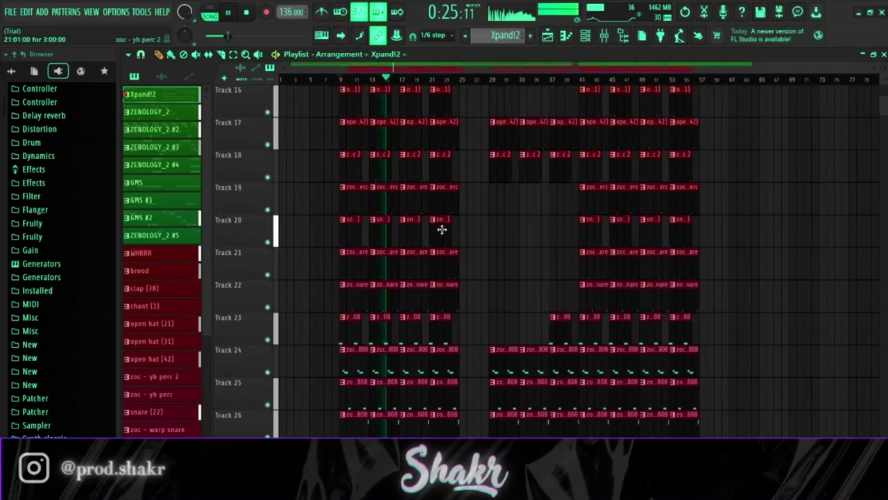
pyautogui.scroll(-1, 442, 229)
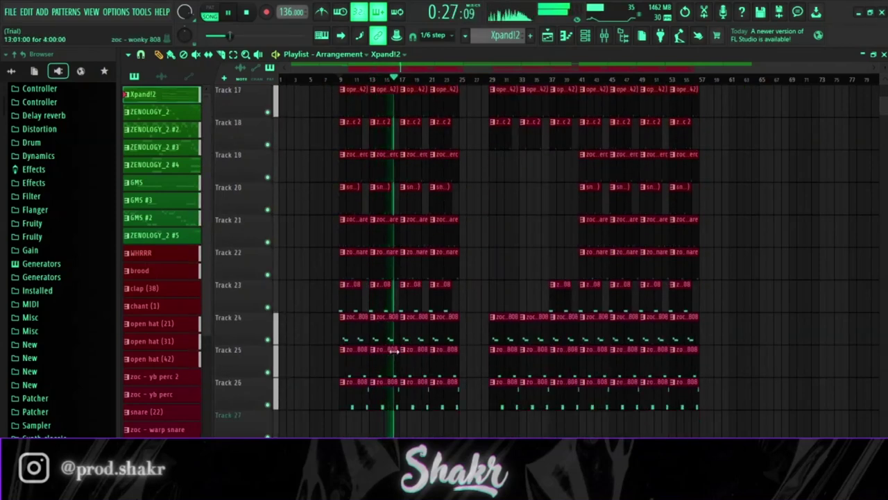
pyautogui.scroll(10, 472, 322)
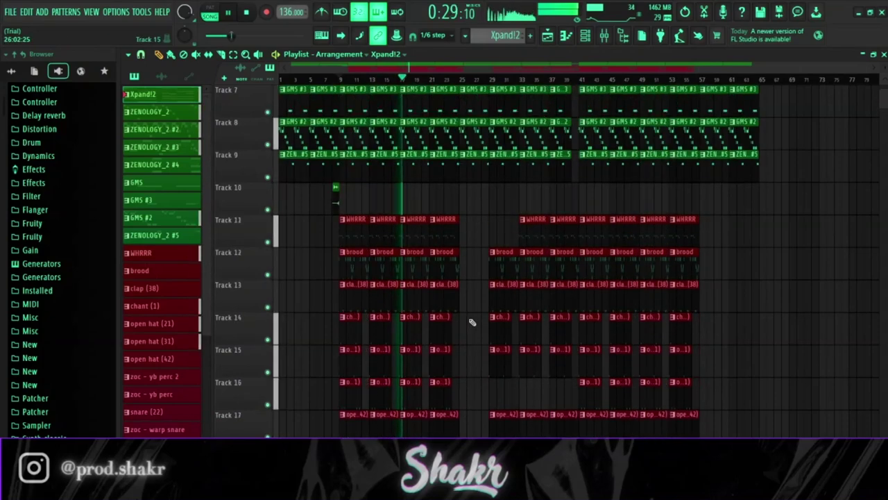
pyautogui.scroll(6, 472, 321)
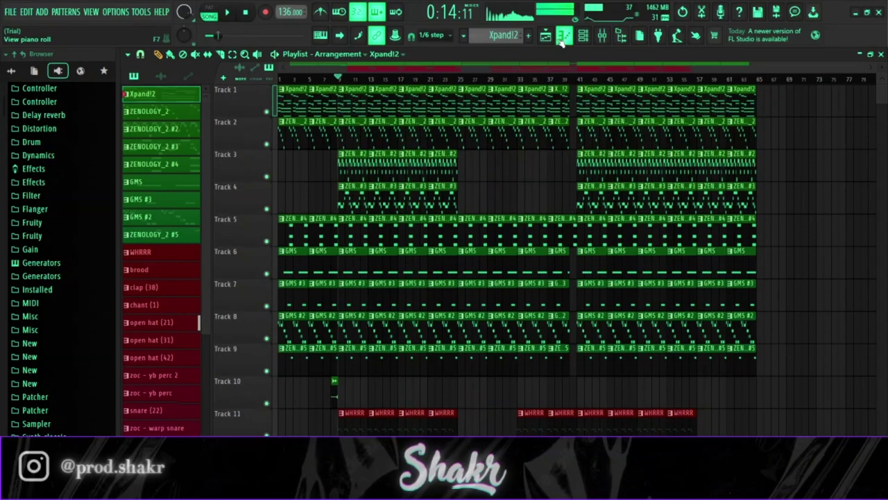
# Show the Xpand!2 pattern's notes in the piano roll and play the pattern on its own
pyautogui.click(564, 35)
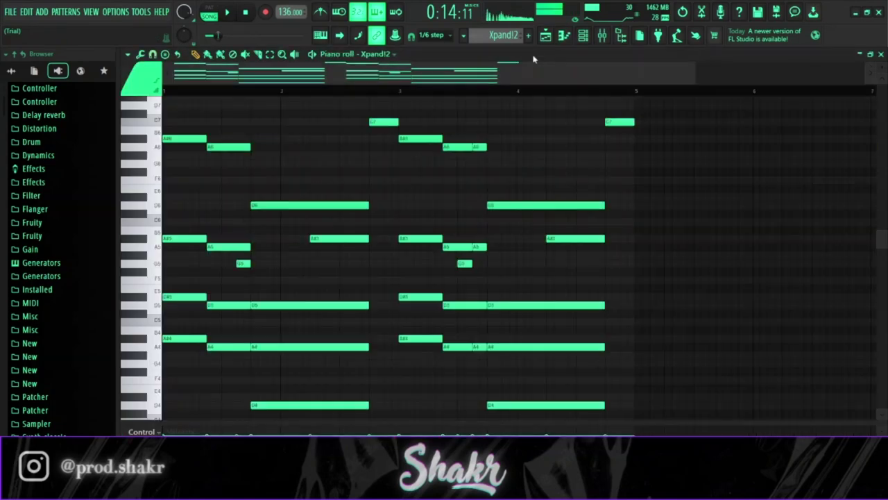
pyautogui.click(583, 37)
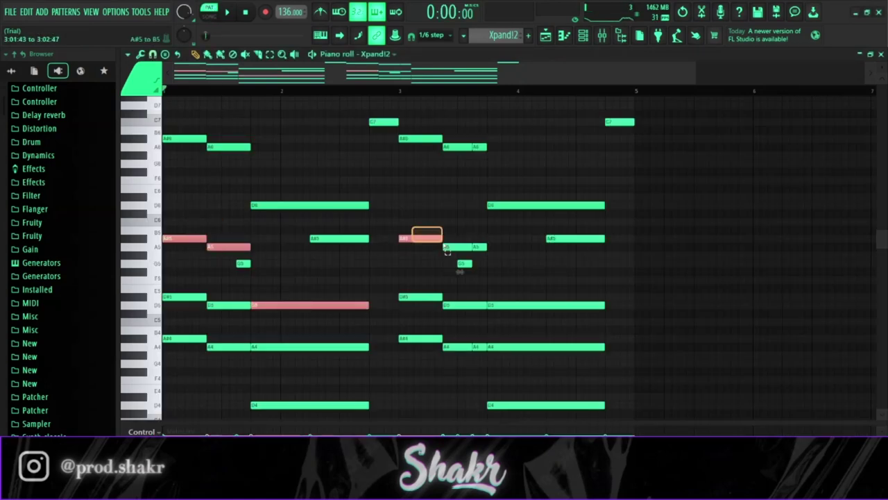
pyautogui.click(430, 196)
pyautogui.press('space')
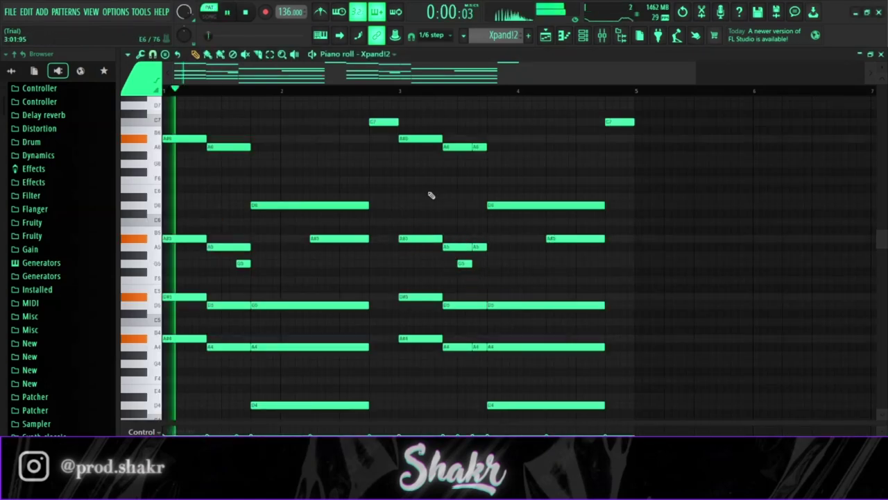
pyautogui.scroll(3, 422, 197)
pyautogui.scroll(-4, 422, 198)
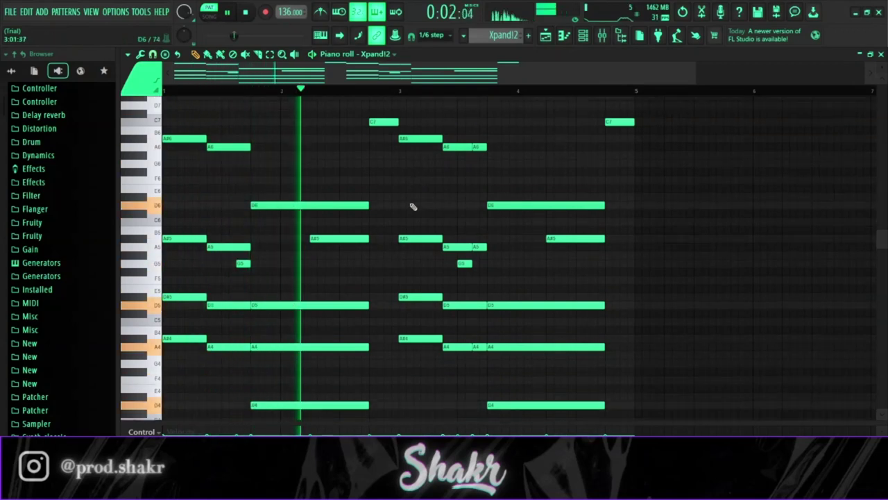
pyautogui.scroll(3, 449, 279)
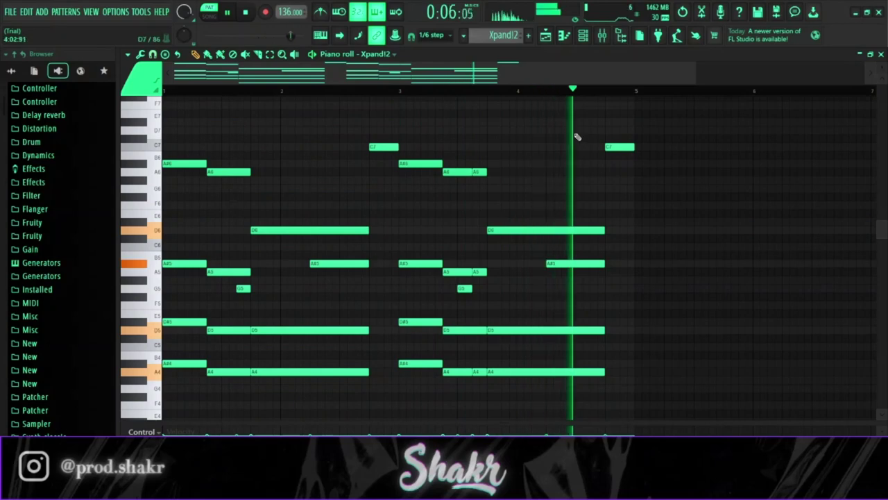
pyautogui.press('space')
# Switch to the ZENOLOGY_2 pattern, check its instrument, and play its melody in the piano roll
pyautogui.scroll(-1, 501, 36)
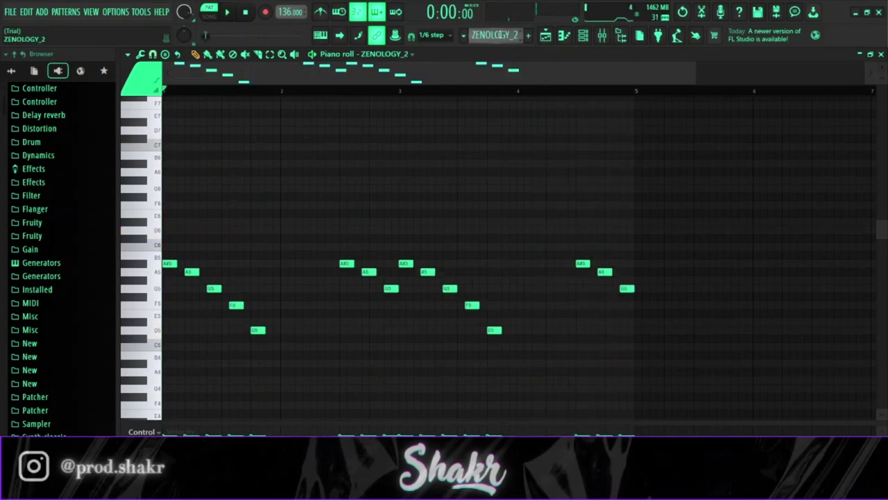
pyautogui.click(582, 40)
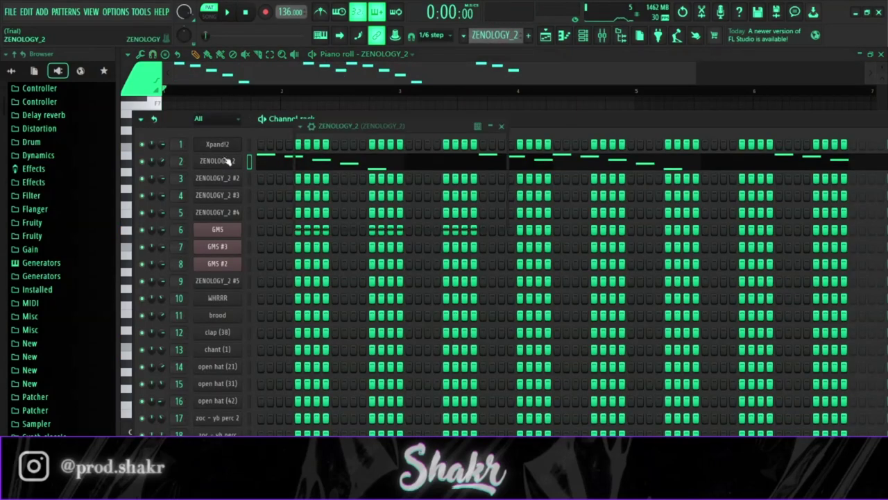
pyautogui.click(329, 106)
pyautogui.press('space')
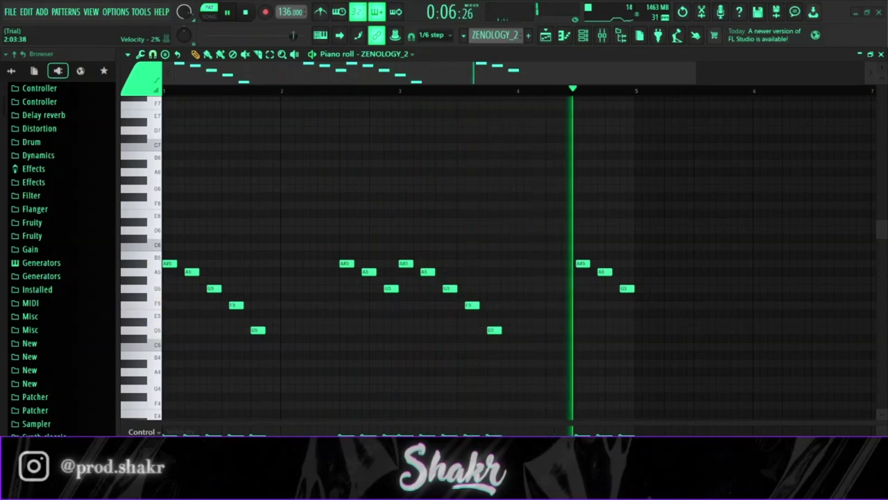
pyautogui.press('space')
# View the ZENOLOGY_2 #2 instrument's preset and play its pattern with all of its notes in view in the piano roll
pyautogui.click(583, 36)
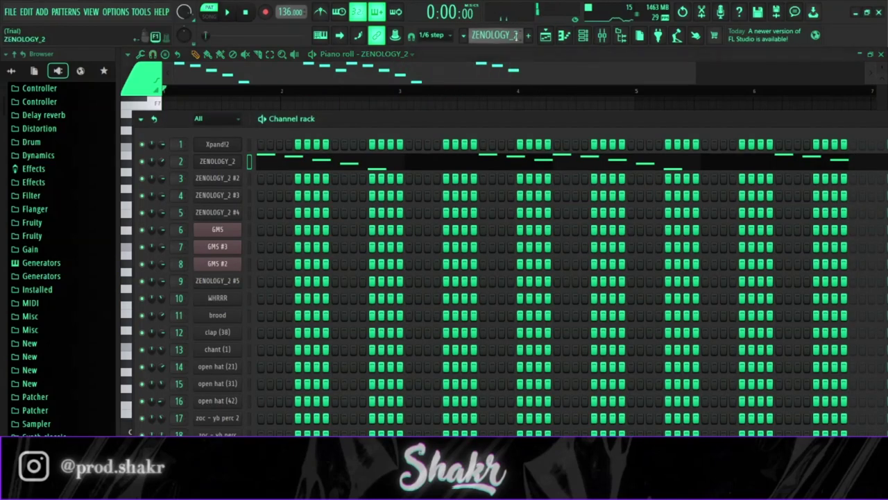
pyautogui.scroll(-1, 515, 36)
pyautogui.click(215, 179)
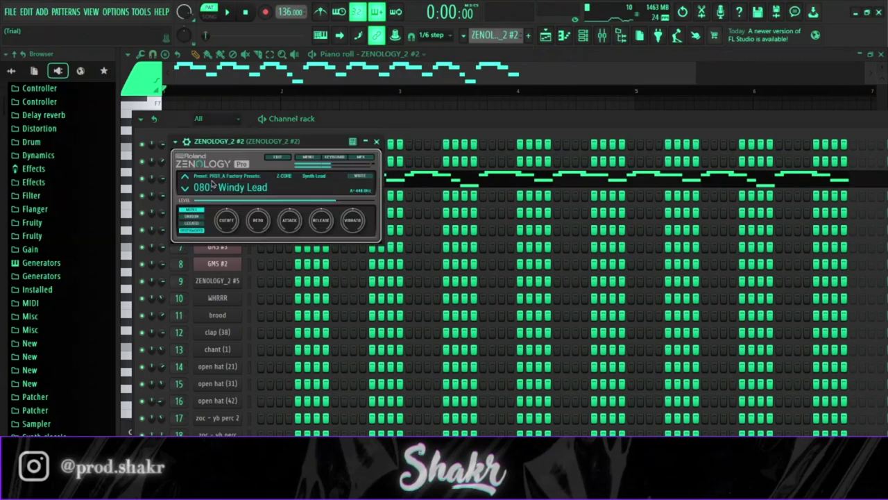
pyautogui.click(489, 181)
pyautogui.press('space')
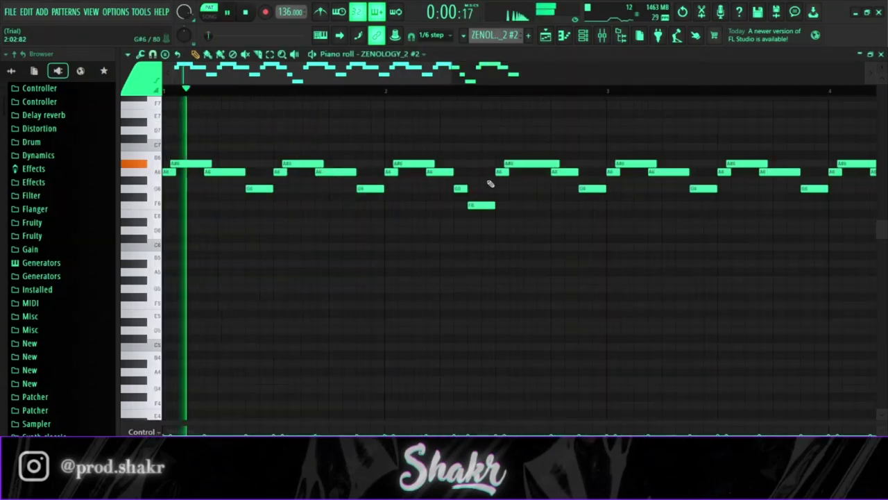
pyautogui.scroll(-3, 452, 94)
pyautogui.scroll(-1, 453, 97)
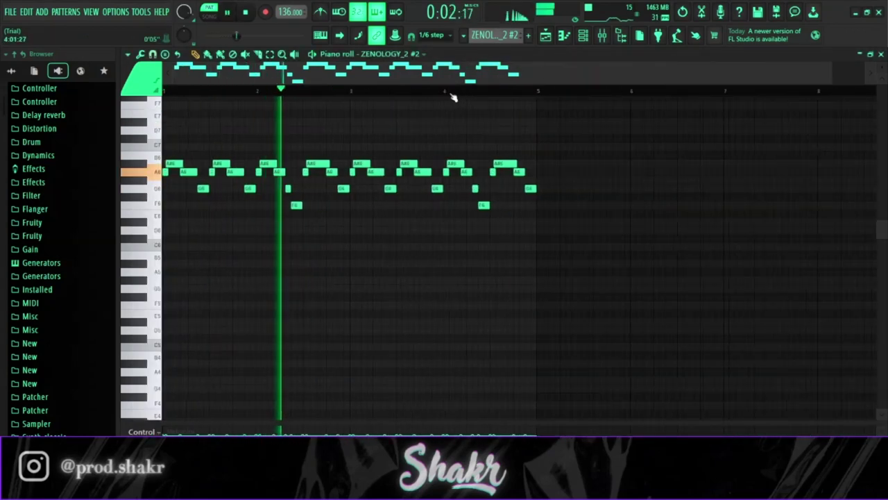
pyautogui.press('space')
# View the ZENOLOGY_2 #3 instrument's preset and play its pattern in the piano roll
pyautogui.click(584, 38)
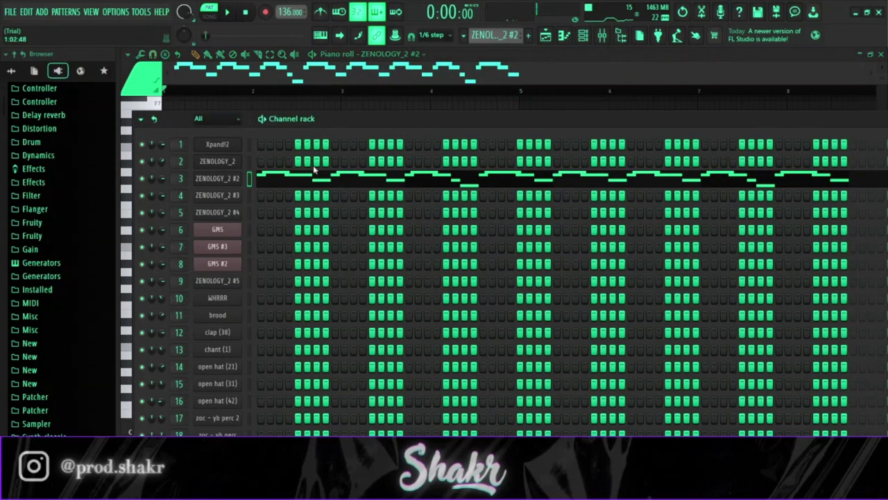
pyautogui.click(236, 197)
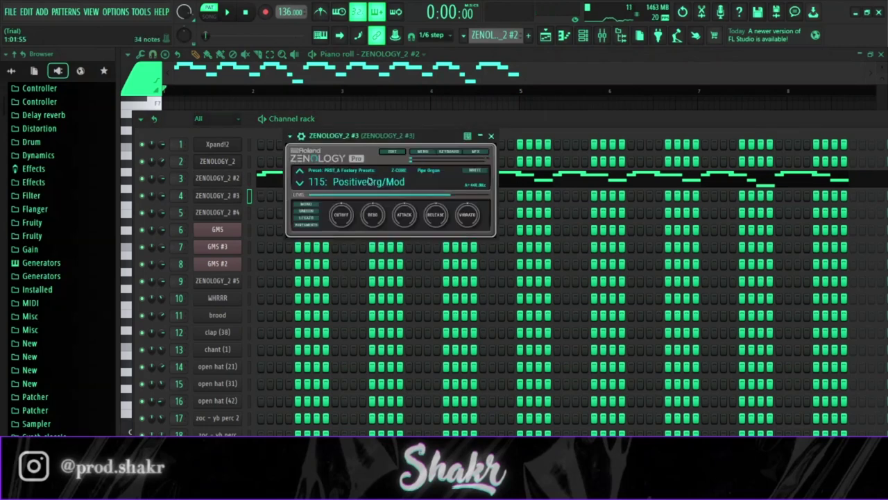
pyautogui.click(528, 35)
pyautogui.click(495, 106)
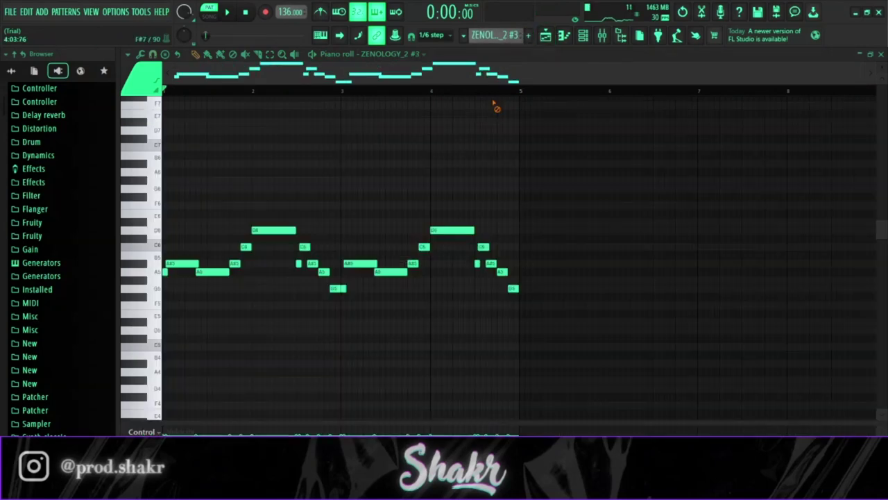
pyautogui.press('space')
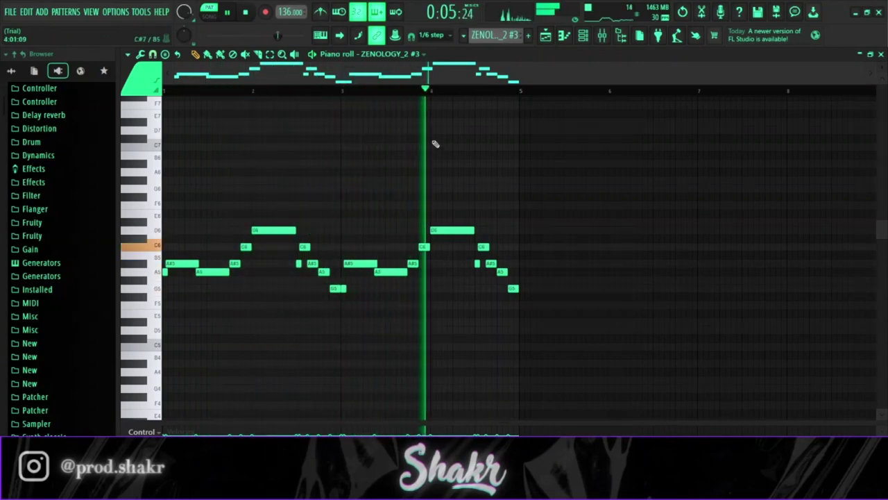
pyautogui.press('space')
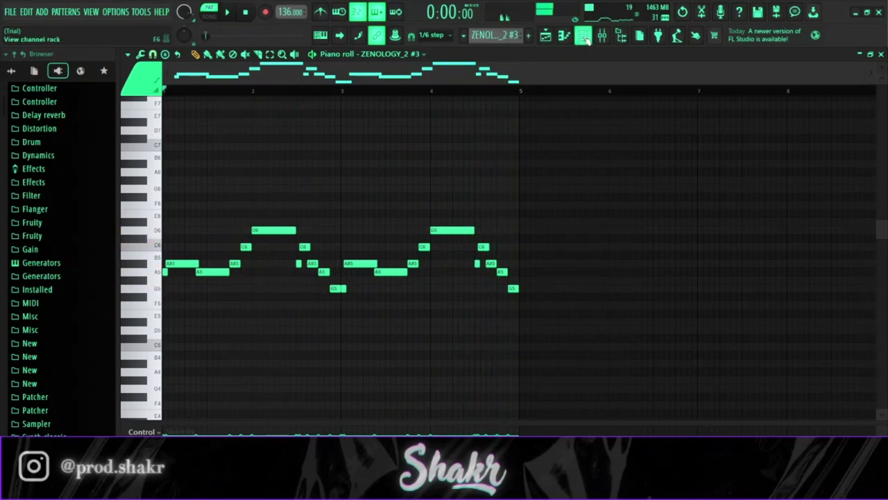
# View the ZENOLOGY_2 #4 instrument's preset, close it, and play its chord pattern in the piano roll
pyautogui.press('F6')
pyautogui.click(231, 215)
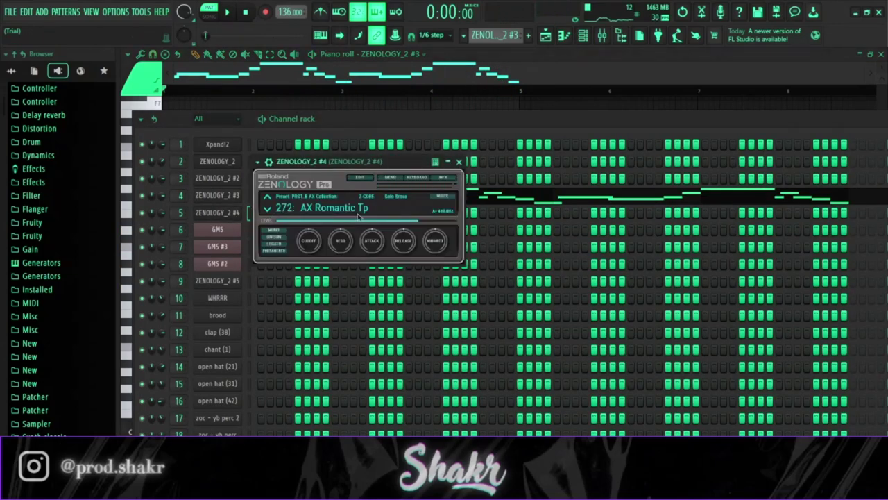
pyautogui.click(458, 162)
pyautogui.click(381, 54)
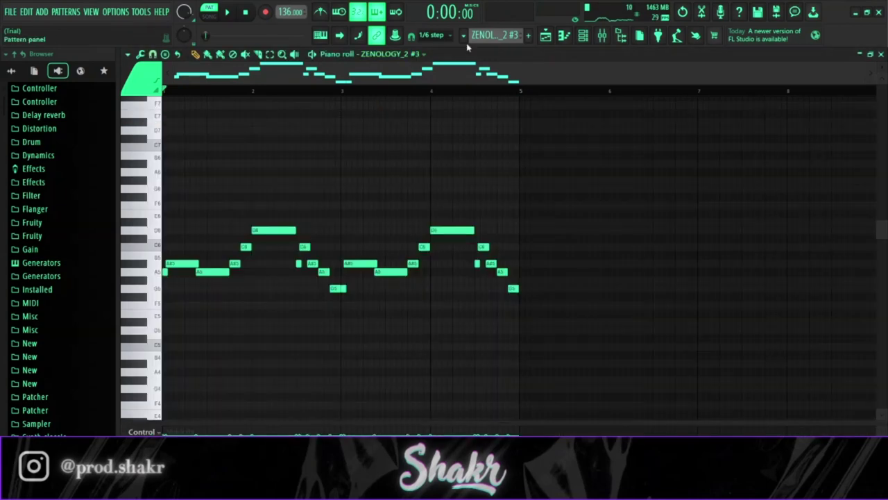
pyautogui.scroll(-1, 495, 36)
pyautogui.press('space')
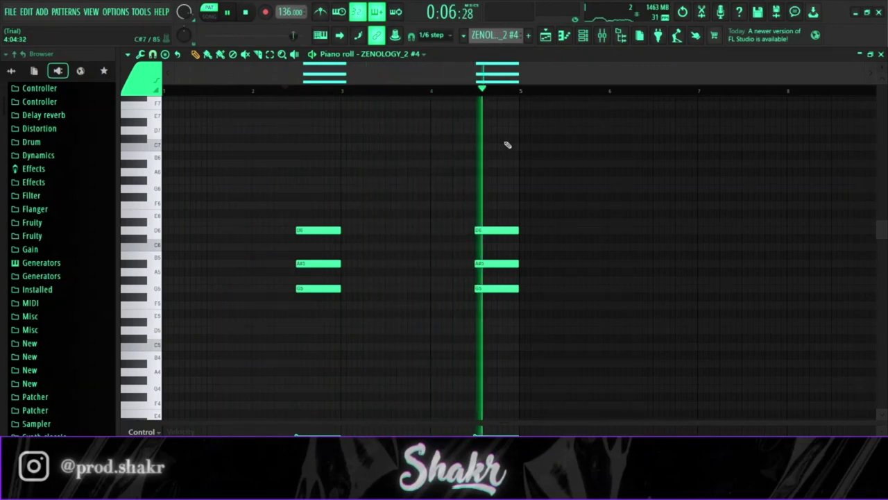
pyautogui.press('space')
# Switch to the GMS pattern, inspect its synth settings, and play its notes in the piano roll
pyautogui.click(583, 36)
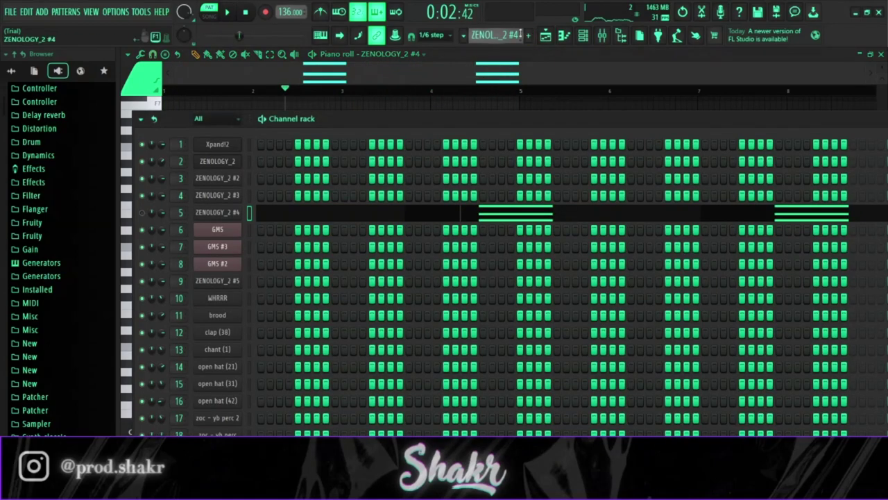
pyautogui.scroll(-1, 495, 35)
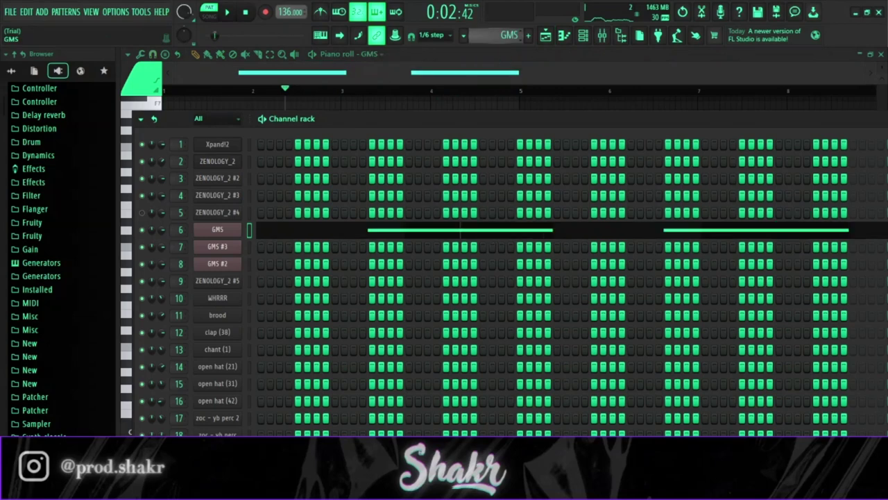
pyautogui.click(228, 229)
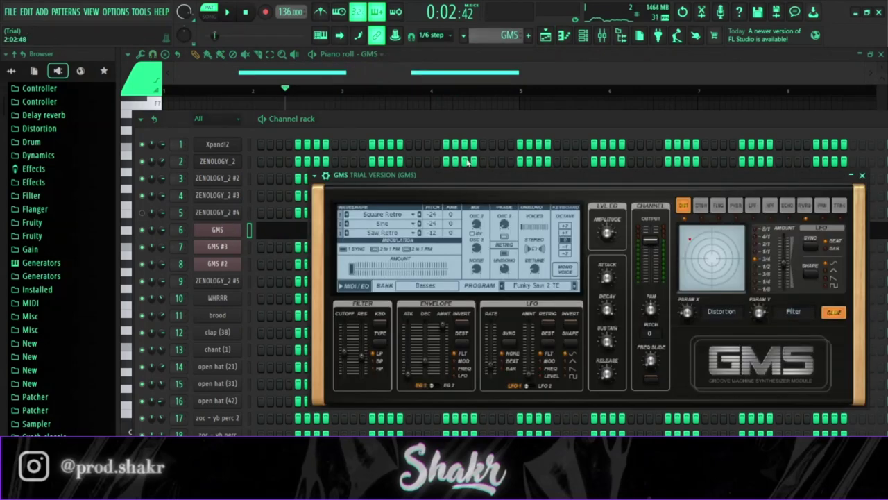
pyautogui.click(438, 121)
pyautogui.rightClick(433, 107)
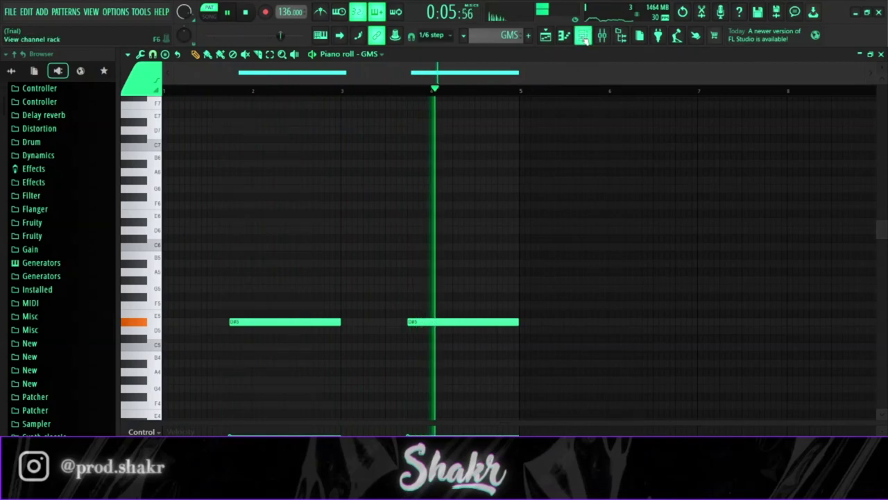
# Inspect the GMS #3 synth settings, switch to its pattern, and play it in the piano roll from around bar 2
pyautogui.press('F6')
pyautogui.click(236, 251)
pyautogui.click(238, 253)
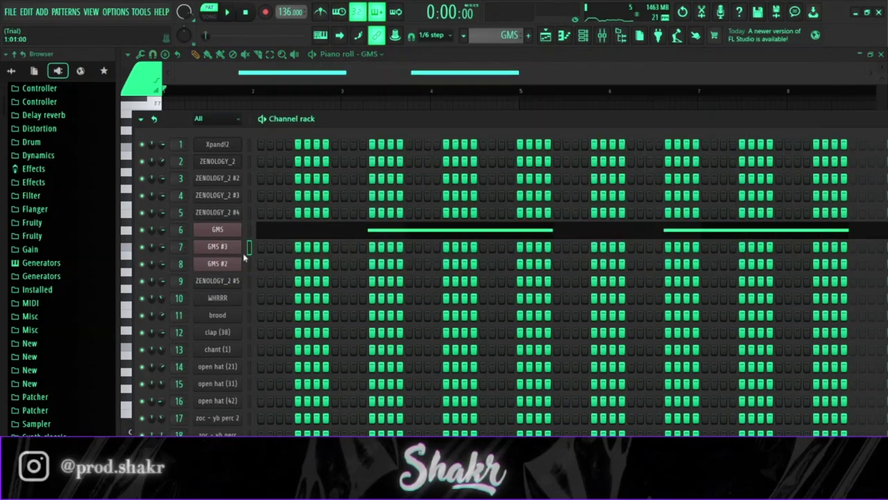
pyautogui.click(228, 255)
pyautogui.moveTo(505, 35); pyautogui.dragTo(506, 30)
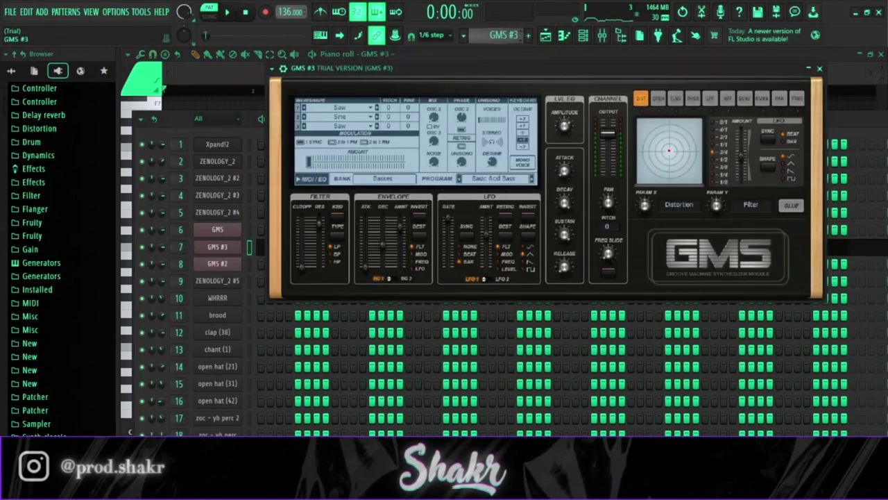
pyautogui.press('F7')
pyautogui.press('space')
pyautogui.click(259, 90)
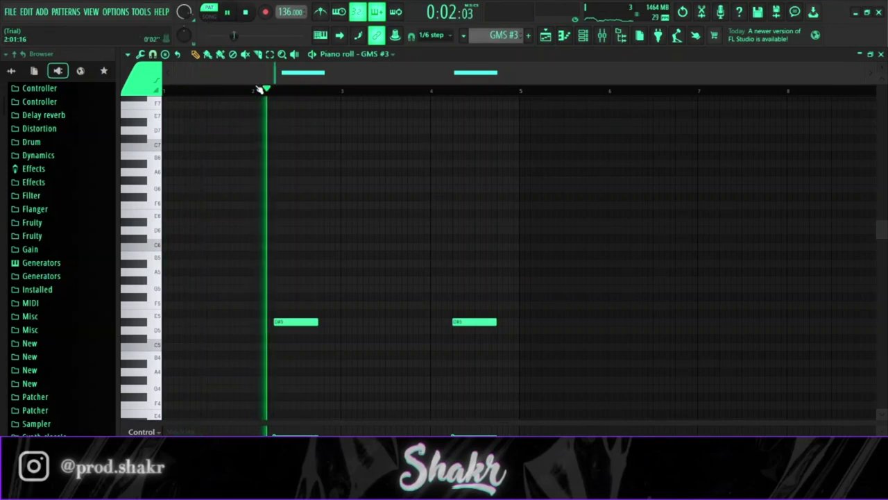
pyautogui.press('space')
# Inspect the GMS #2 synth settings, switch to its pattern, and play its bass melody in the piano roll
pyautogui.click(584, 40)
pyautogui.click(234, 260)
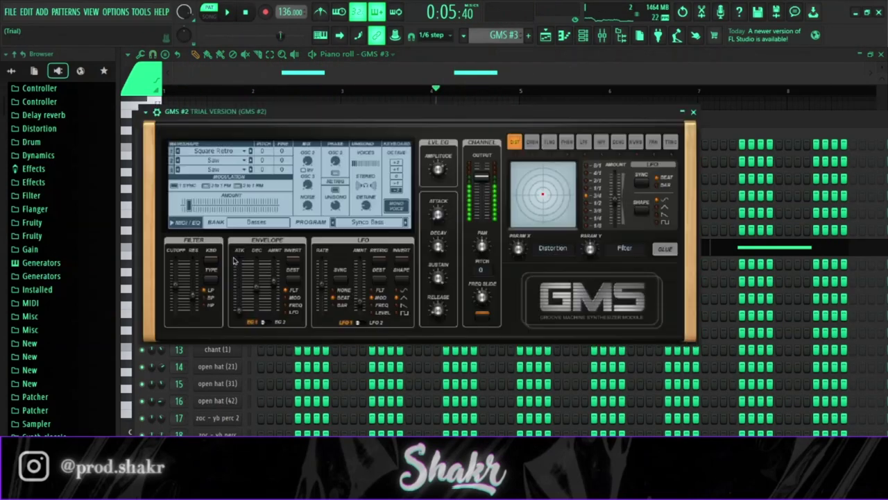
pyautogui.rightClick(388, 114)
pyautogui.rightClick(447, 109)
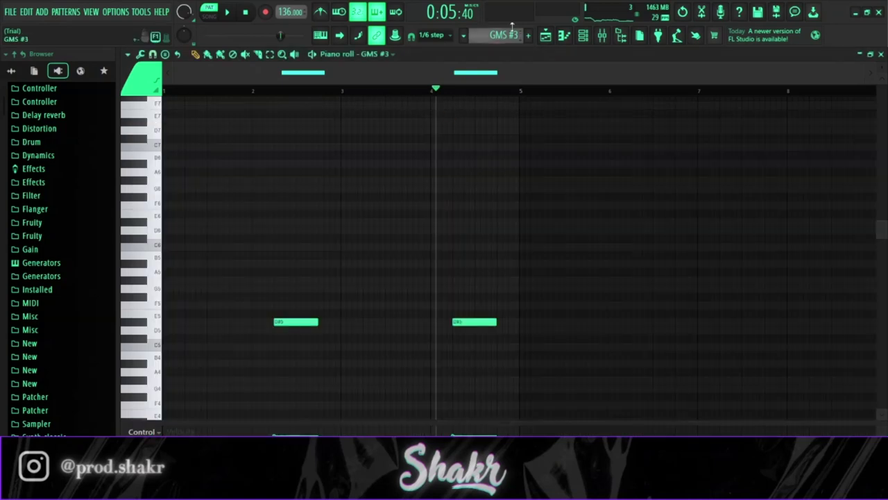
pyautogui.moveTo(512, 31); pyautogui.dragTo(513, 23)
pyautogui.press('space')
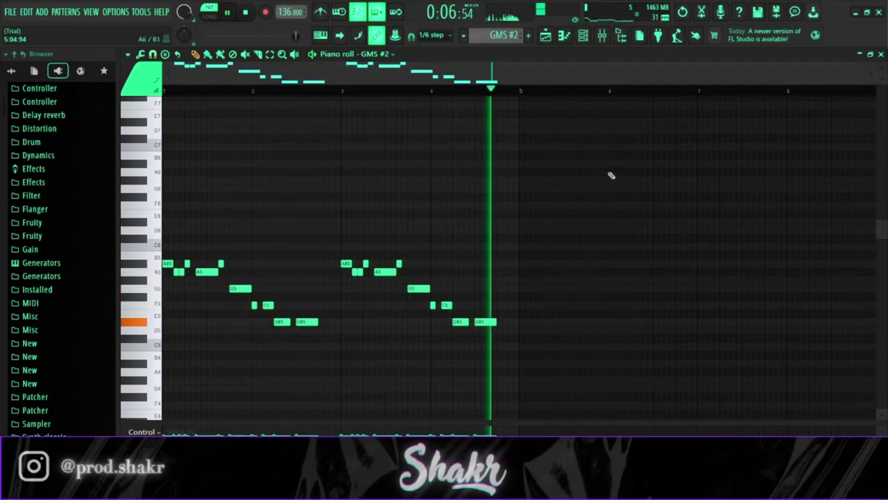
# Open the ZENOLOGY_2 #5 instrument from the channel rack, switch to its pattern, and play its notes in the piano roll
pyautogui.press('space')
pyautogui.click(585, 37)
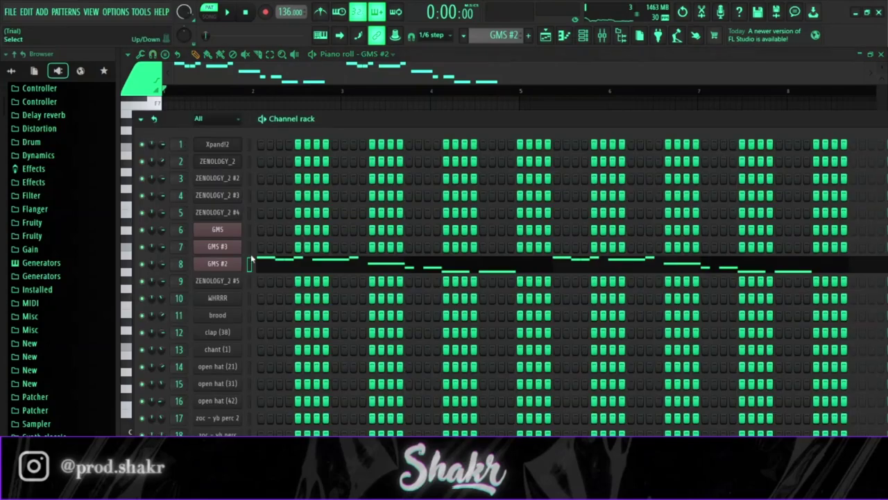
pyautogui.click(217, 281)
pyautogui.click(553, 101)
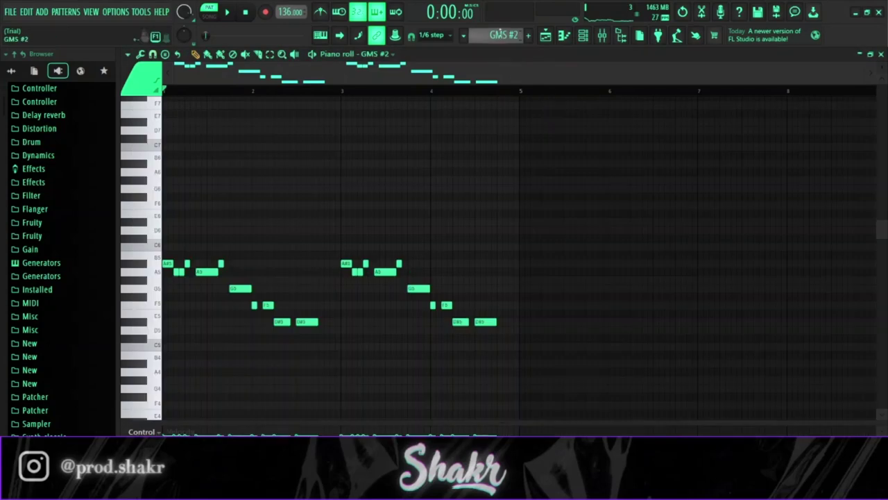
pyautogui.scroll(-1, 502, 40)
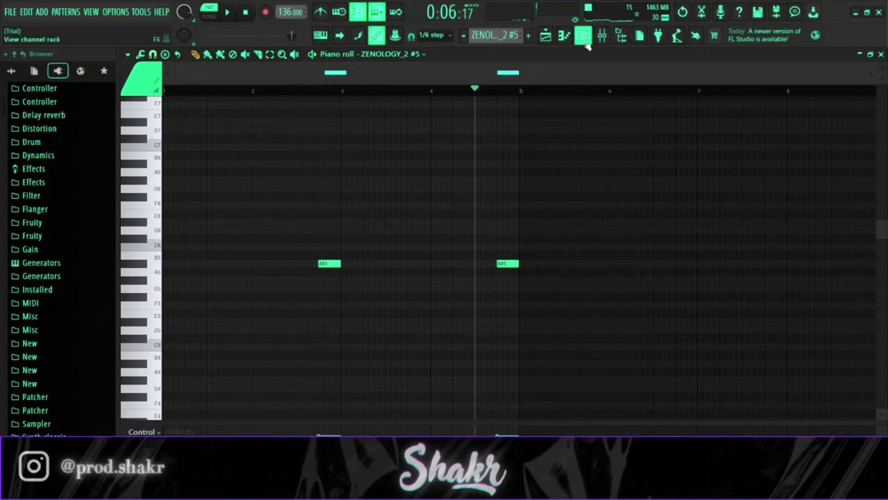
# Return to the Xpand!2 pattern and show the full playlist arrangement without the piano roll or channel rack
pyautogui.click(582, 35)
pyautogui.scroll(5, 513, 33)
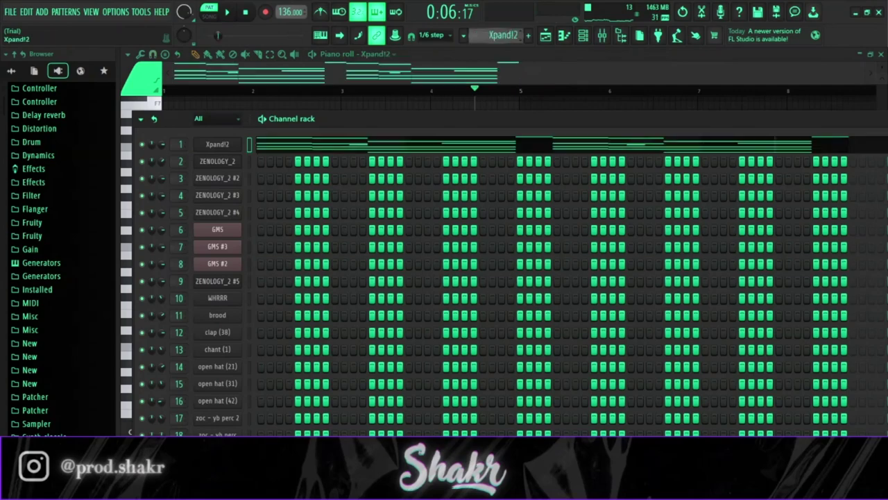
pyautogui.click(536, 102)
pyautogui.click(881, 55)
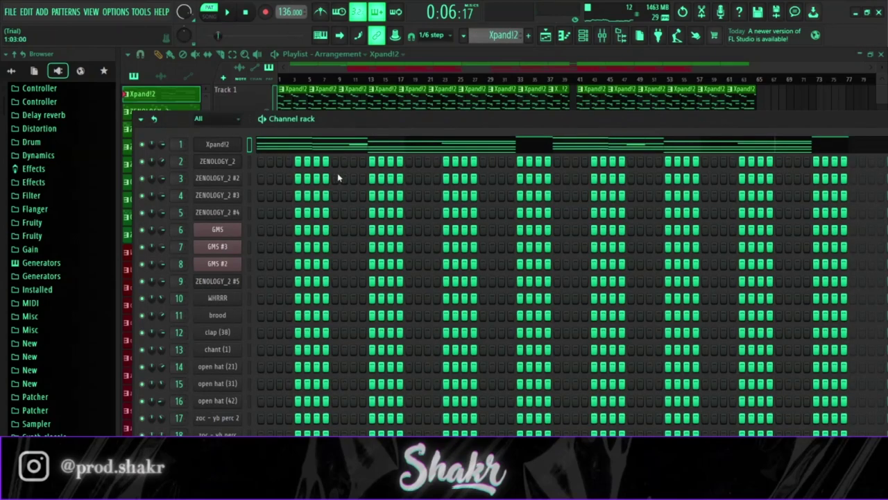
pyautogui.press('F6')
pyautogui.rightClick(741, 169)
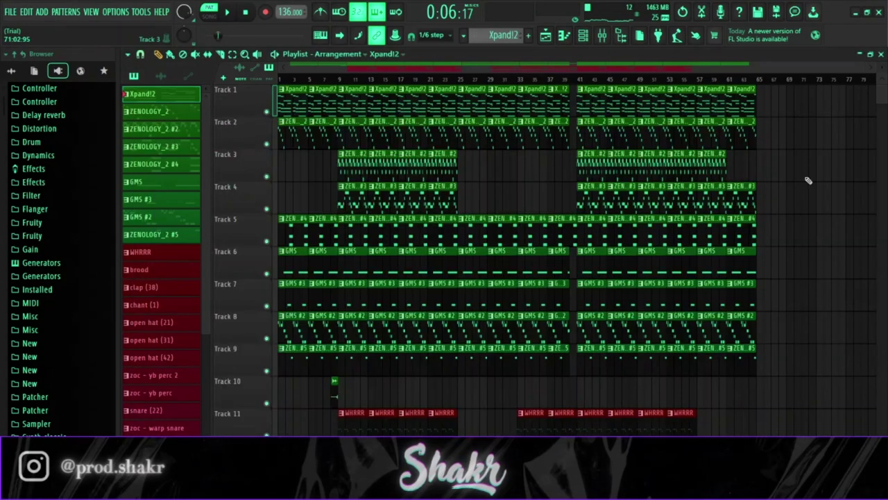
# Play the song arrangement from bar 9 with only the melody tracks 1 to 9 audible, and unmute the remaining tracks
pyautogui.rightClick(268, 113)
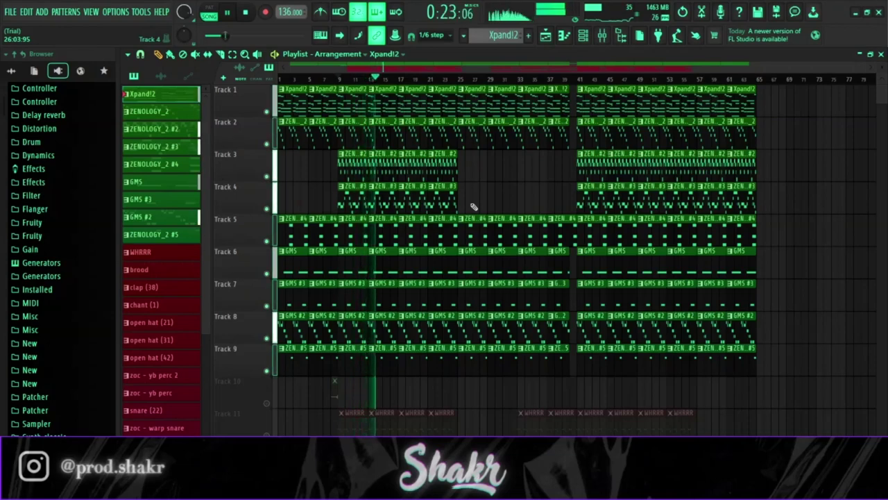
pyautogui.scroll(4, 368, 101)
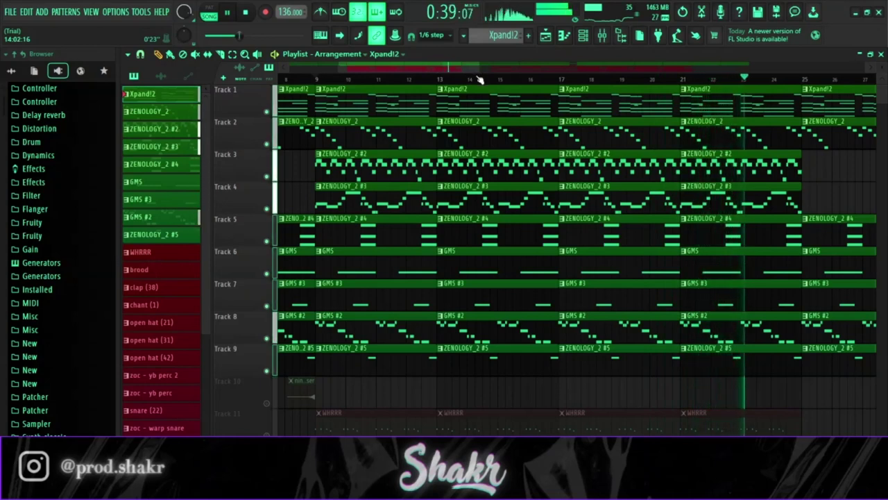
pyautogui.scroll(-1, 479, 80)
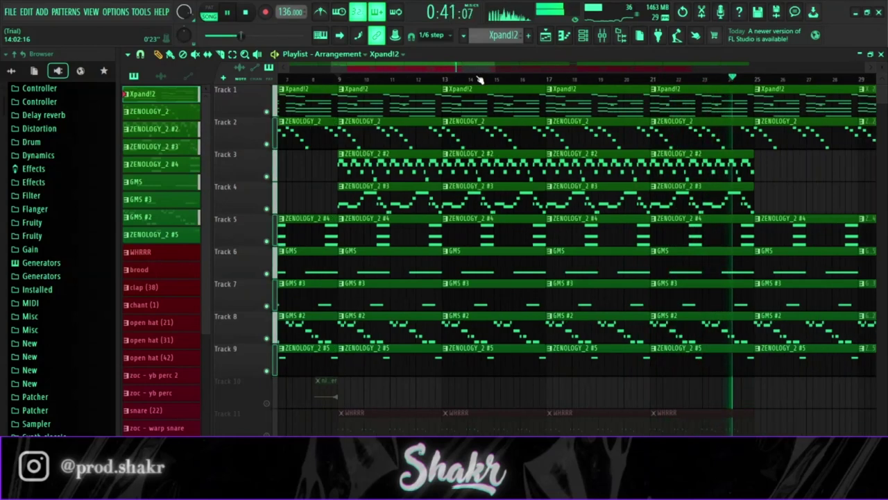
pyautogui.press('space')
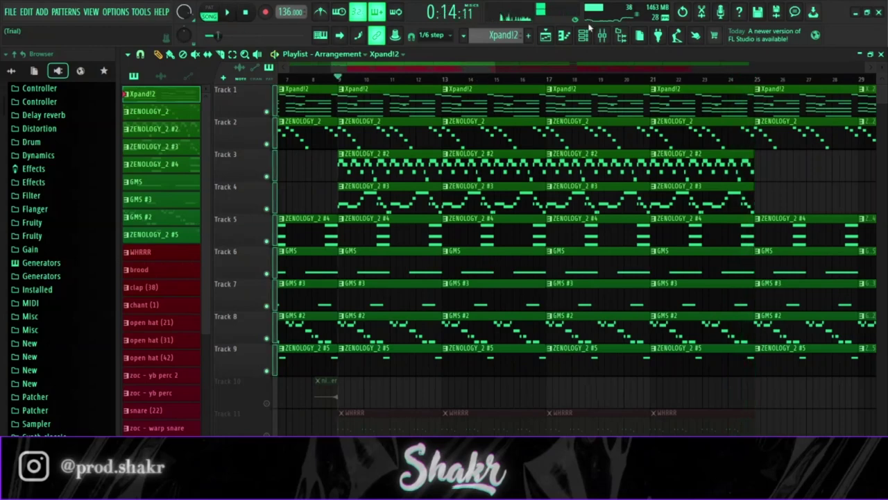
pyautogui.scroll(-2, 565, 81)
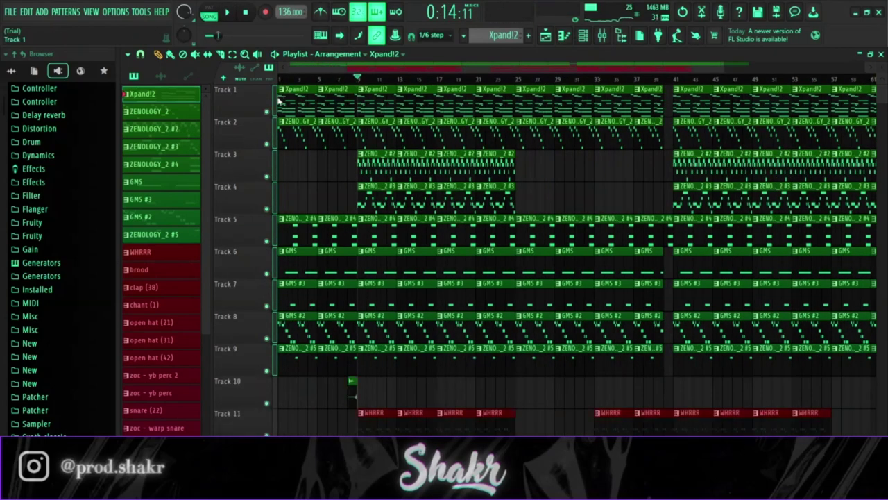
# Switch to the WHRRR hi-hat pattern and play its notes in the piano roll at a closer zoom
pyautogui.click(582, 36)
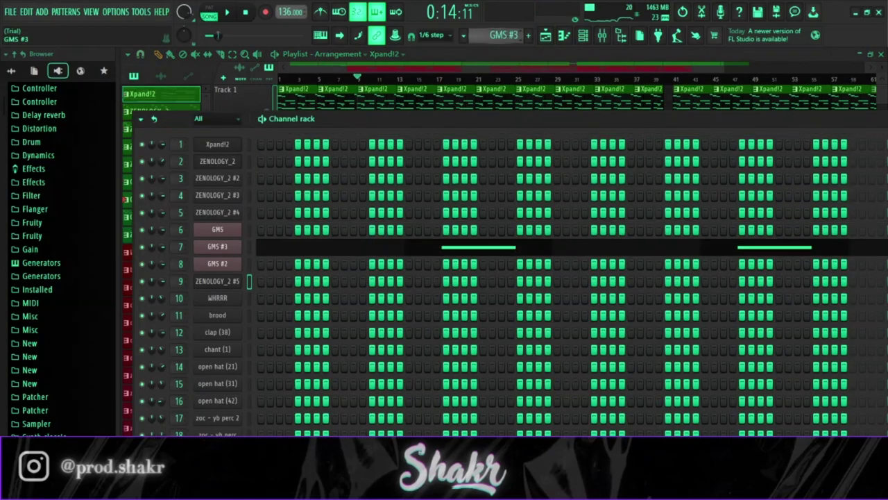
pyautogui.click(575, 36)
pyautogui.press('space')
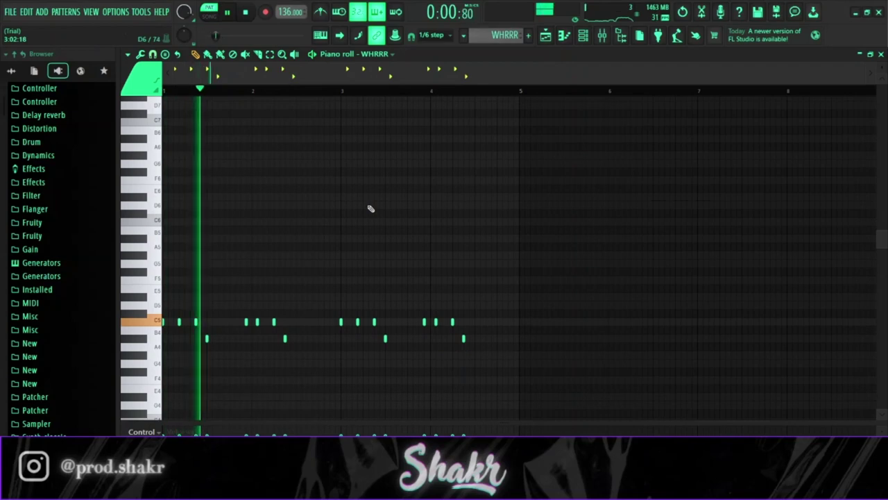
pyautogui.scroll(2, 343, 95)
pyautogui.moveTo(325, 75); pyautogui.dragTo(230, 75)
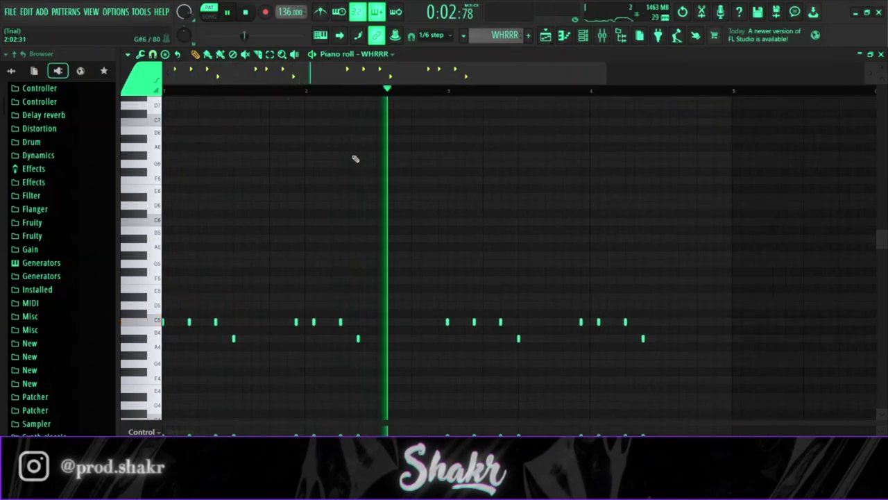
pyautogui.scroll(2, 881, 67)
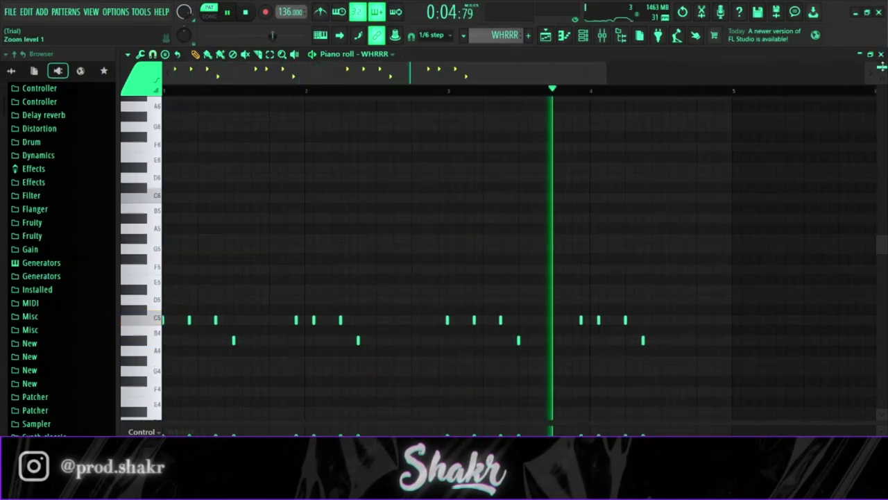
pyautogui.scroll(-2, 610, 114)
pyautogui.press('space')
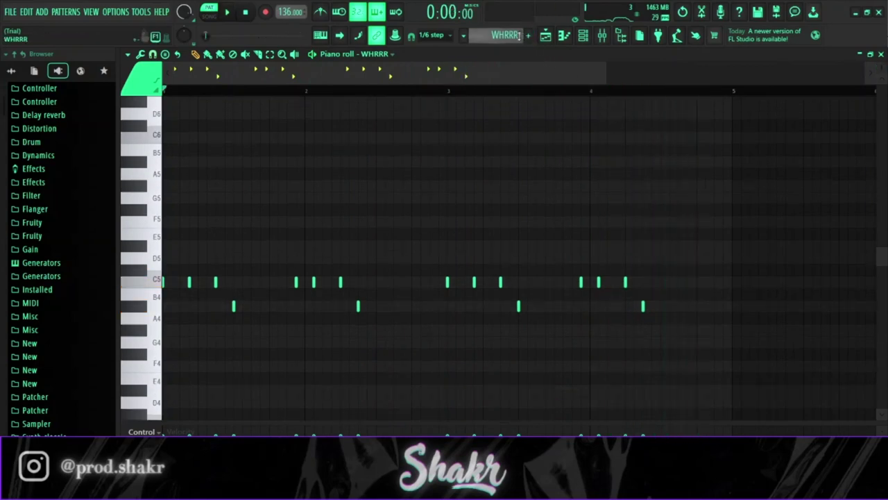
# Play the brood pattern and the clap (38) pattern in the piano roll
pyautogui.press('space')
pyautogui.scroll(-2, 527, 171)
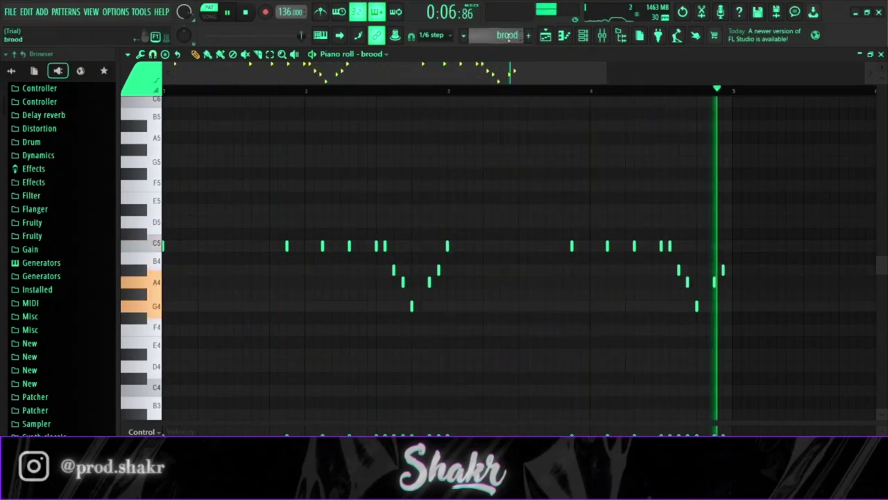
pyautogui.press('space')
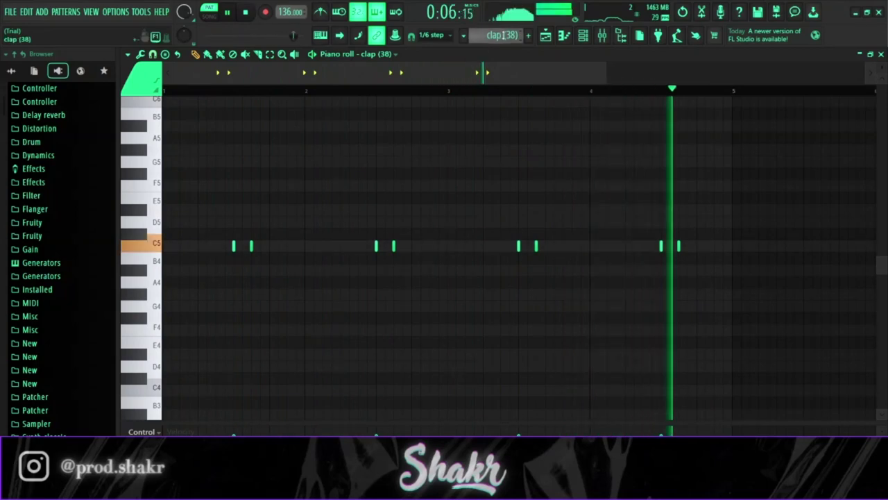
# Play the chant (1) pattern in the piano roll, jumping ahead to its second hit near bar 3
pyautogui.press('space')
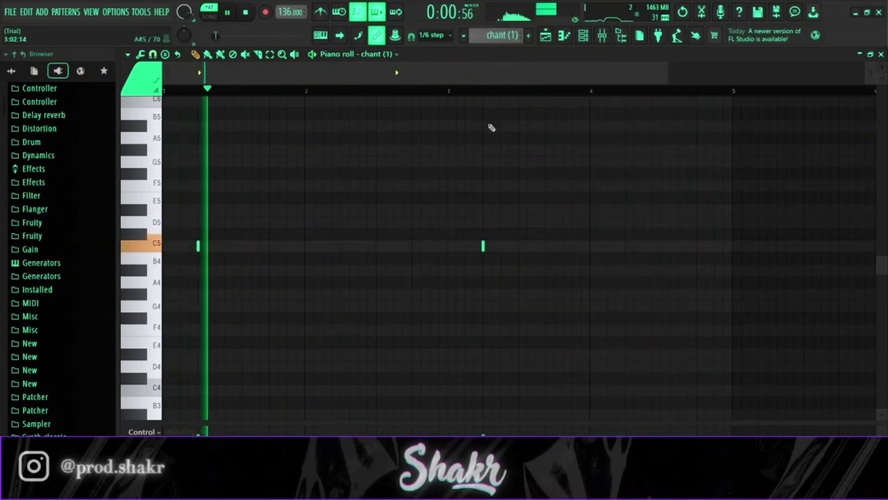
pyautogui.click(452, 90)
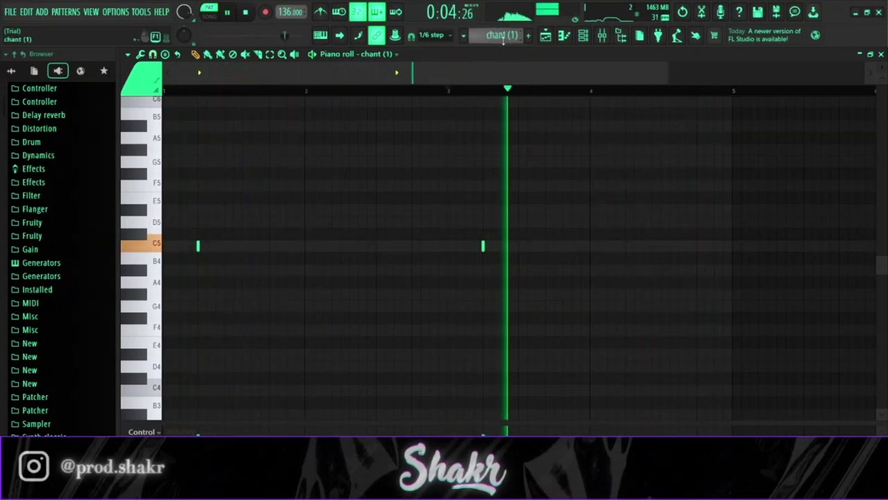
pyautogui.press('space')
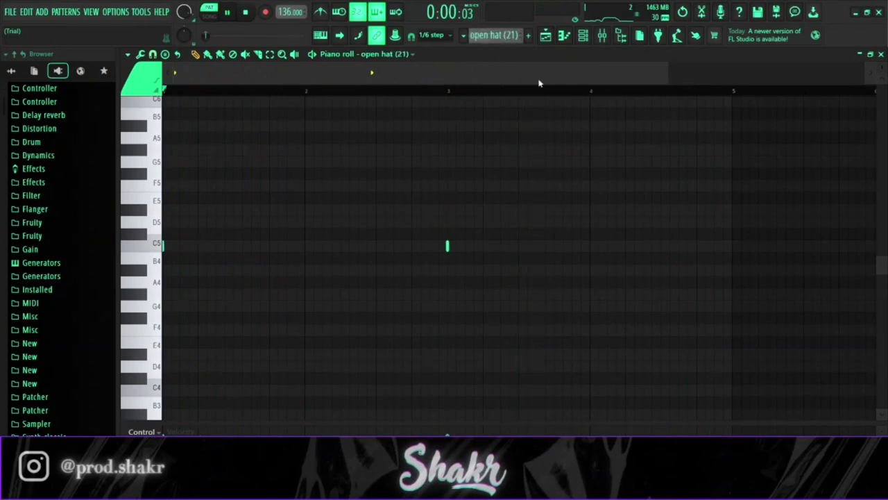
# Play the open hat (21) pattern from about bar 3, and audition the open hat (31) pattern
pyautogui.click(445, 89)
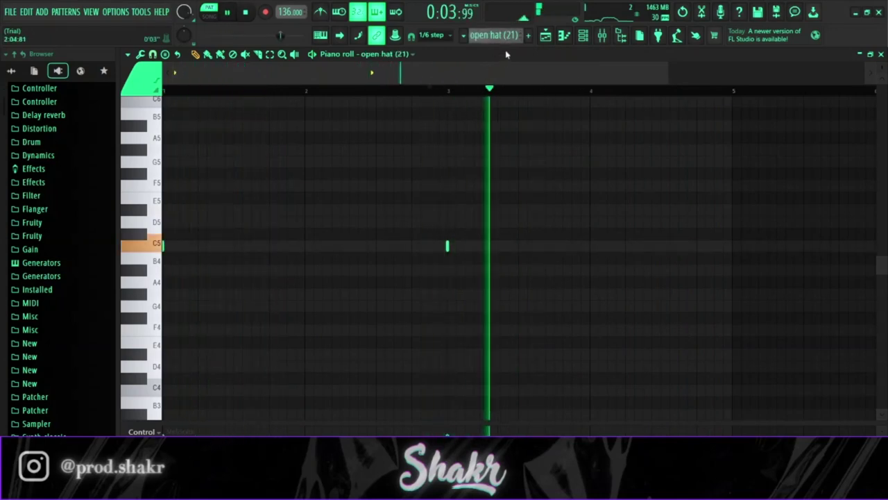
pyautogui.press('space')
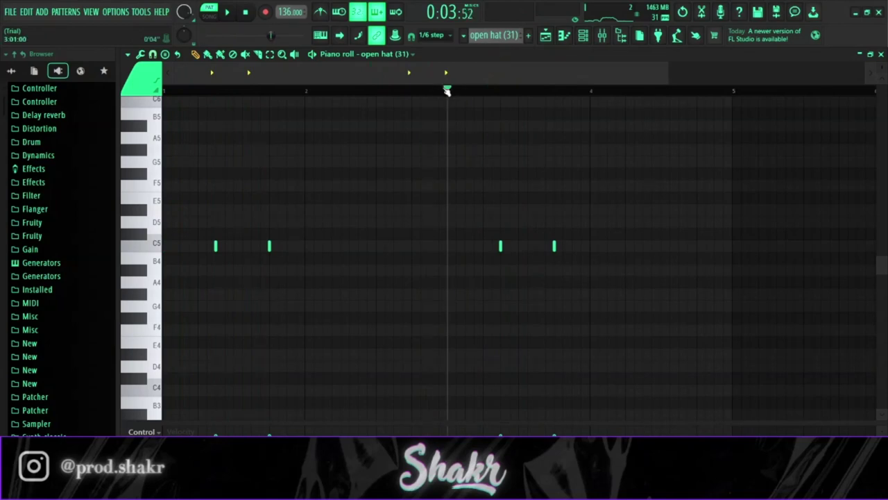
pyautogui.press('space')
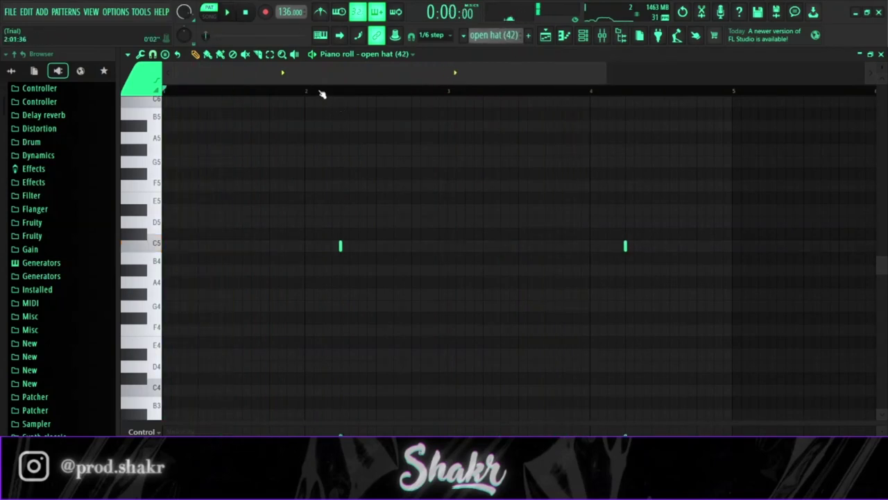
# Play the open hat (42) pattern from about bar 2 and jump ahead to bar 4
pyautogui.click(313, 91)
pyautogui.press('space')
pyautogui.click(590, 92)
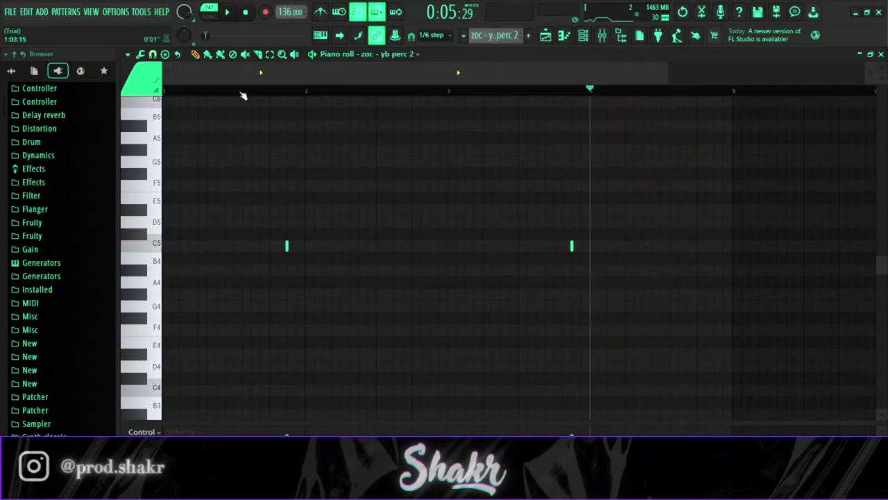
# Play the zoc - yb perc 2 pattern from shortly before its first hit, and audition the zoc - yb perc pattern
pyautogui.click(260, 91)
pyautogui.press('space')
pyautogui.press('space')
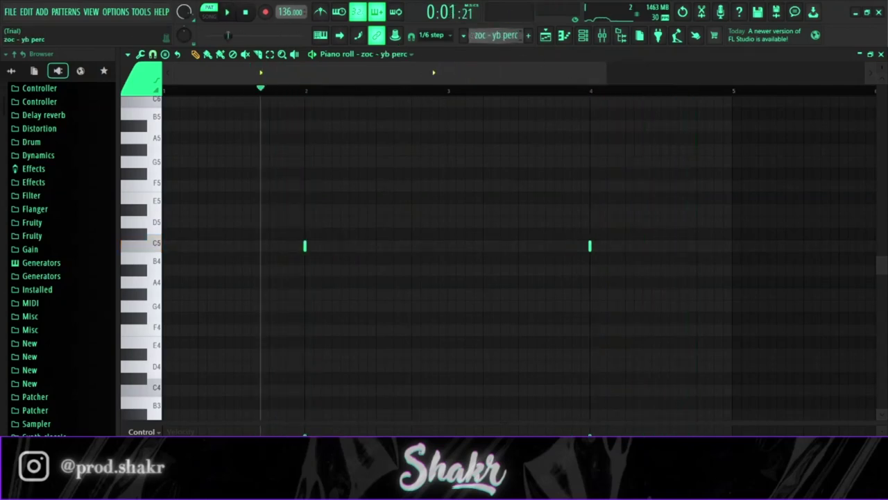
pyautogui.press('space')
pyautogui.press('space')
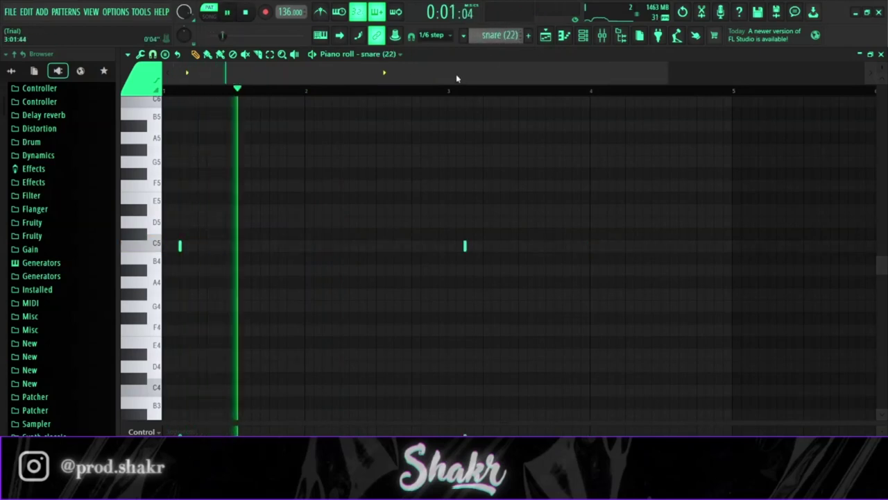
# Move on from snare (22) to audition the zoc - warp snare and zoc - alt snare patterns in the piano roll
pyautogui.press('space')
pyautogui.scroll(-1, 501, 40)
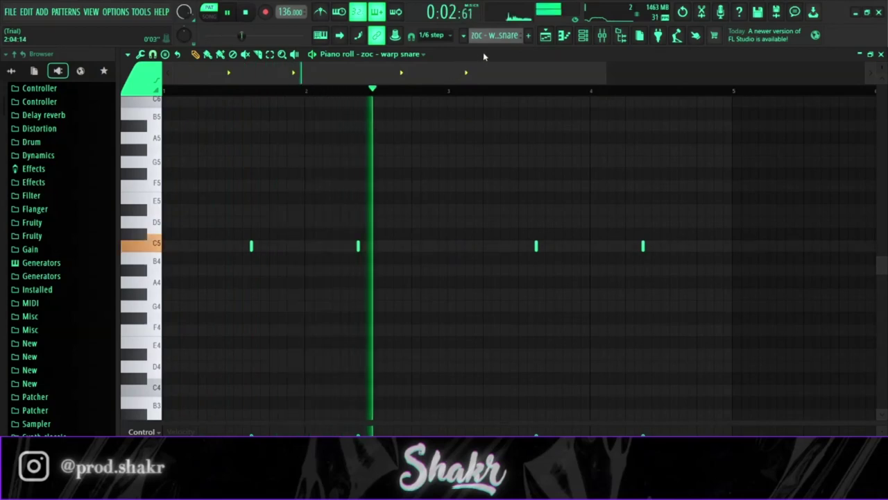
pyautogui.press('space')
pyautogui.scroll(-1, 493, 38)
pyautogui.press('space')
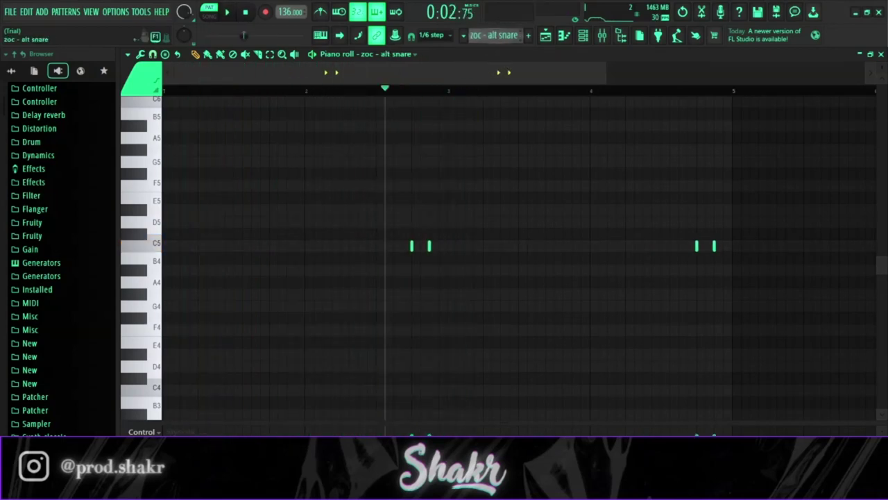
# Play the zoc - alien 808, zoc - rock zay 808 and zoc - wonky 808 patterns in the piano roll
pyautogui.scroll(-1, 493, 35)
pyautogui.press('space')
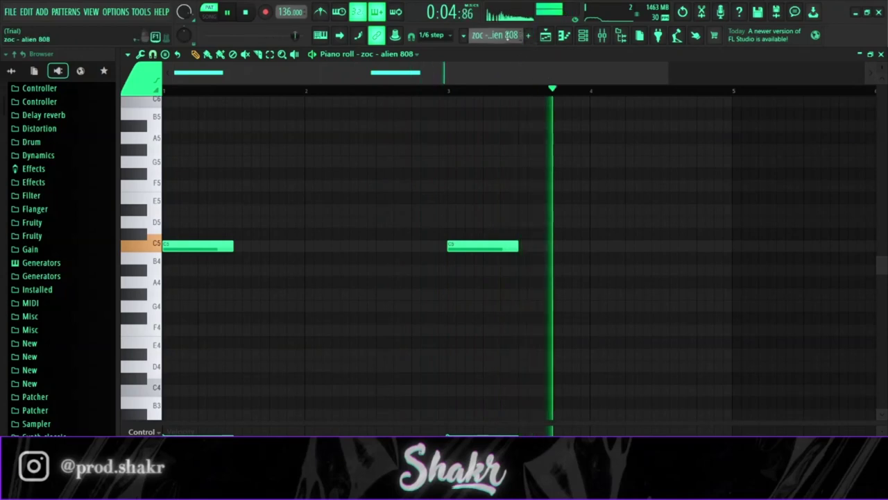
pyautogui.scroll(-1, 493, 35)
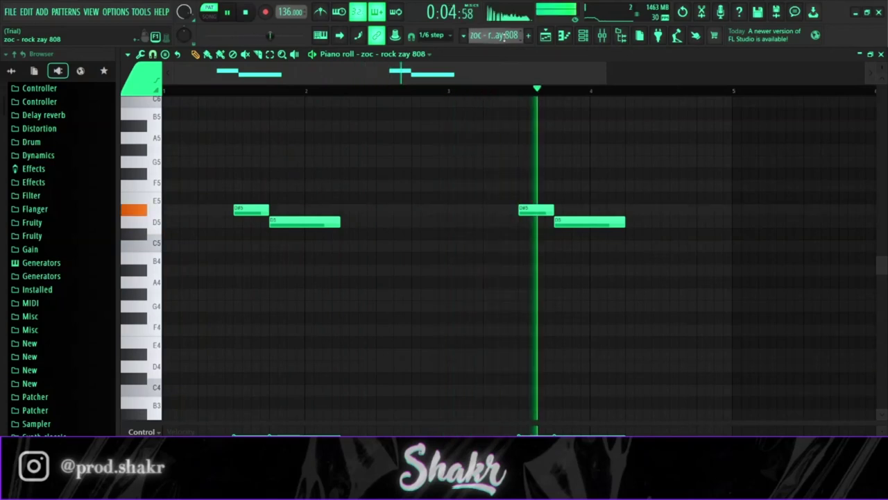
pyautogui.scroll(-1, 505, 36)
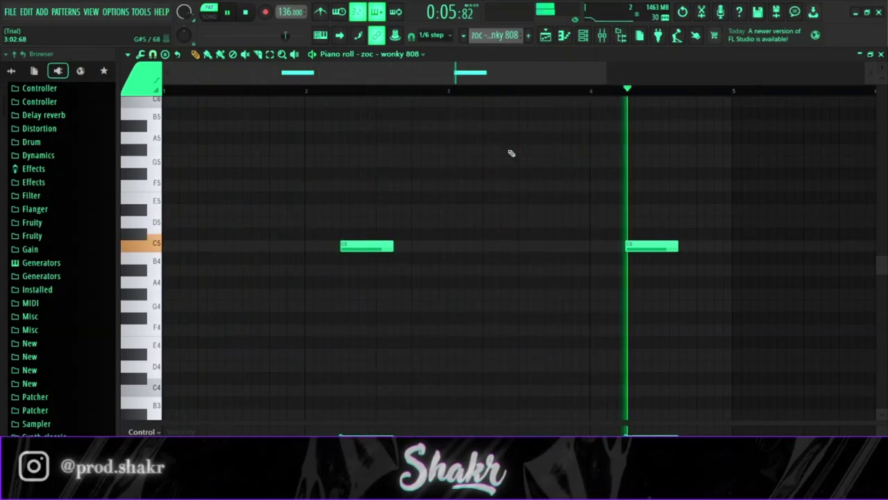
pyautogui.press('space')
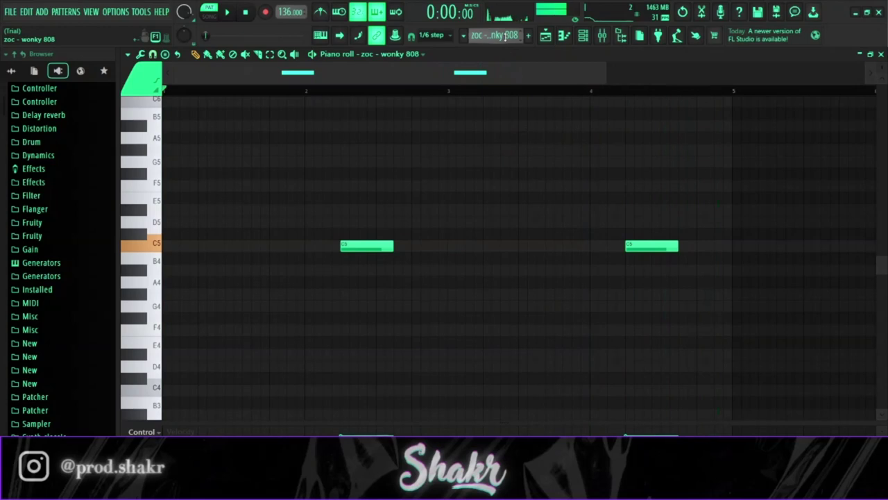
# Switch to the zoc - ctm frost 808 pattern and play its notes in the piano roll
pyautogui.scroll(1, 506, 37)
pyautogui.scroll(1, 506, 37)
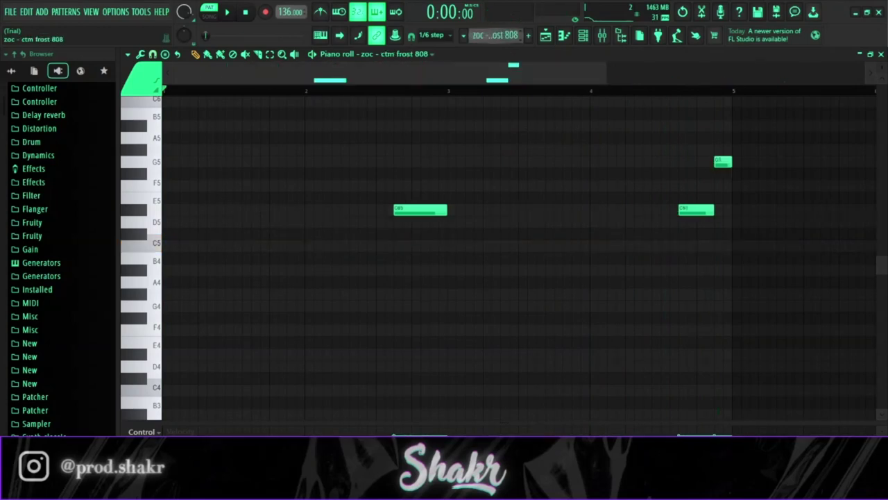
pyautogui.press('space')
pyautogui.press('space')
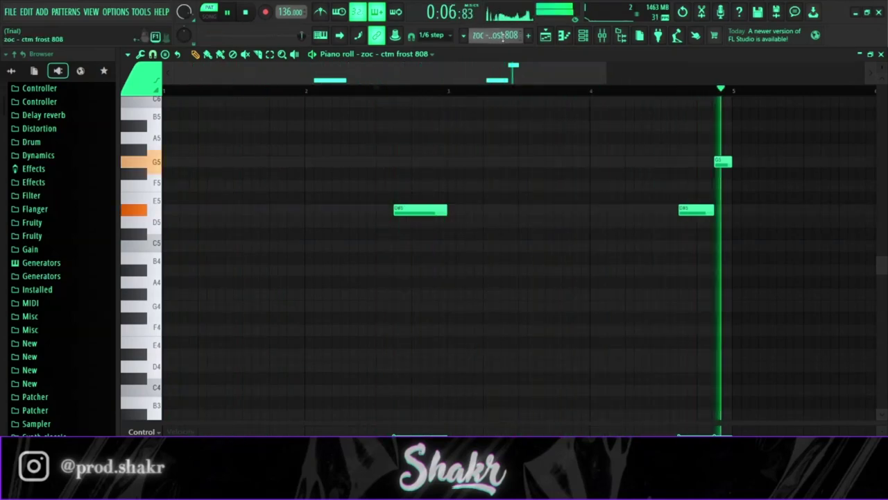
# Switch to the combined Drums pattern and play it while looking through its drum and 808 channels in the Channel rack
pyautogui.scroll(1, 502, 36)
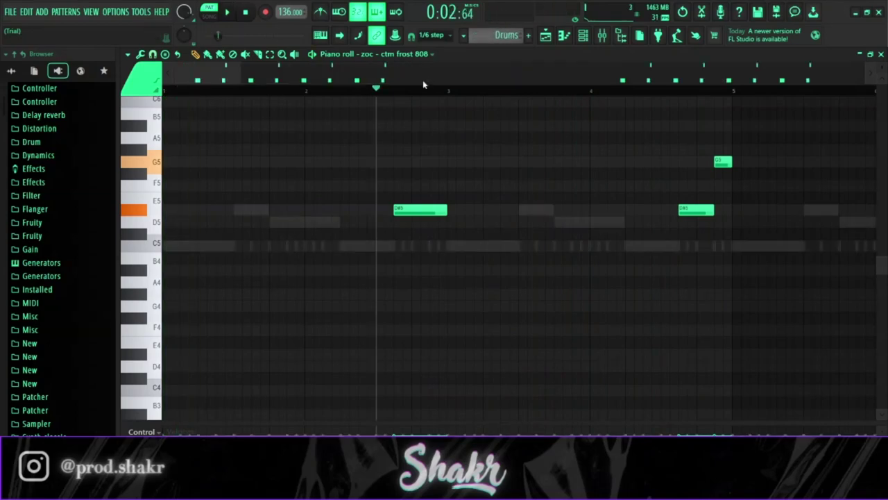
pyautogui.press('space')
pyautogui.click(583, 35)
pyautogui.scroll(-3, 368, 236)
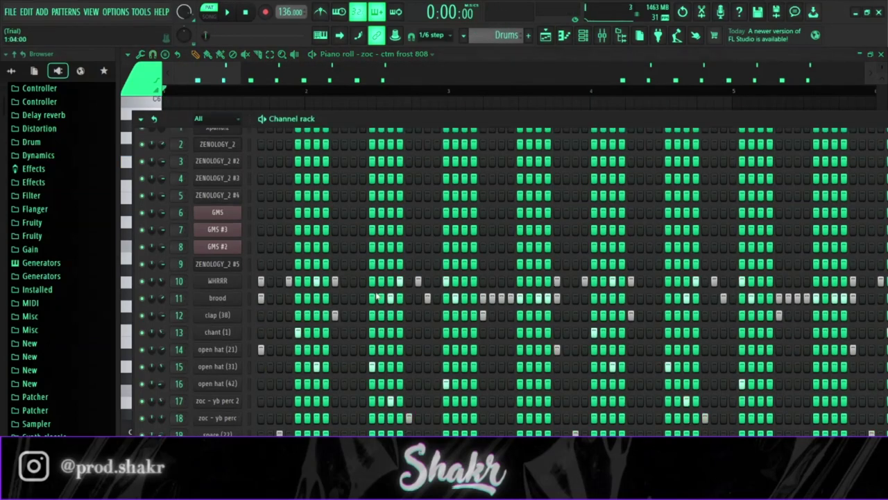
pyautogui.press('space')
pyautogui.scroll(-4, 385, 270)
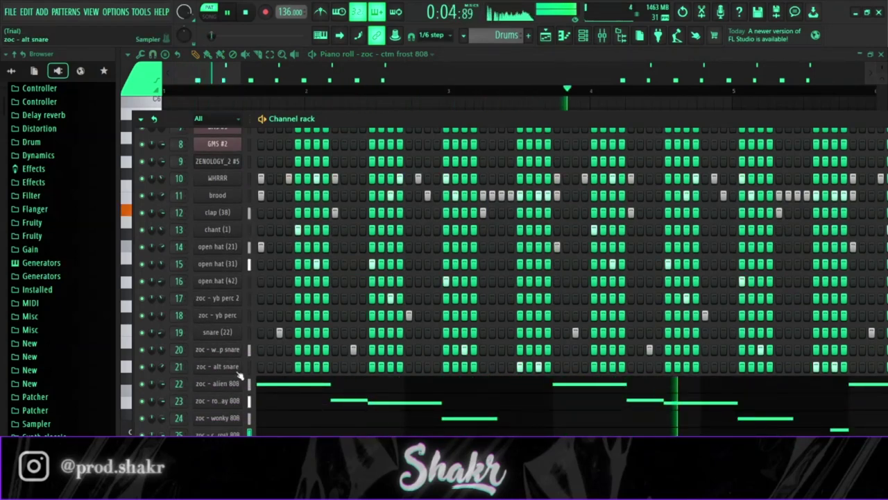
pyautogui.press('F6')
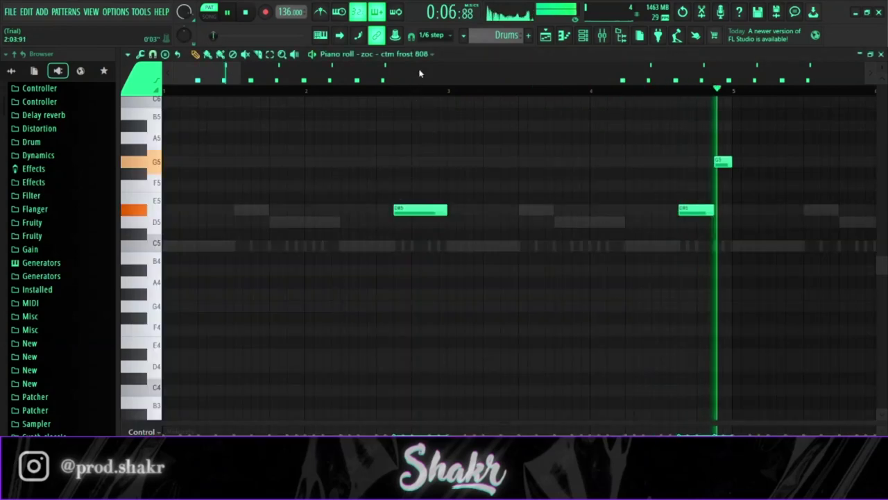
# Review the Drums pattern's zoc - rock zay 808 and zoc - alien 808 notes in the piano roll during playback, and return to the Playlist
pyautogui.scroll(-2, 419, 62)
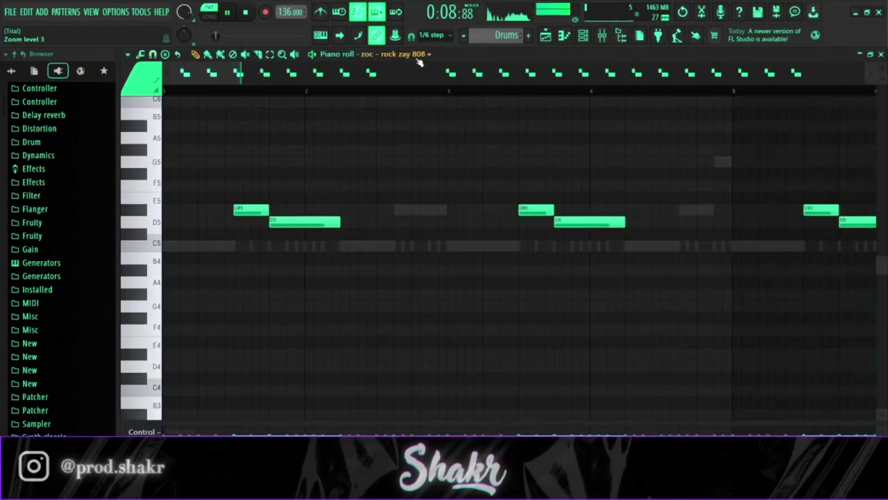
pyautogui.scroll(-3, 438, 85)
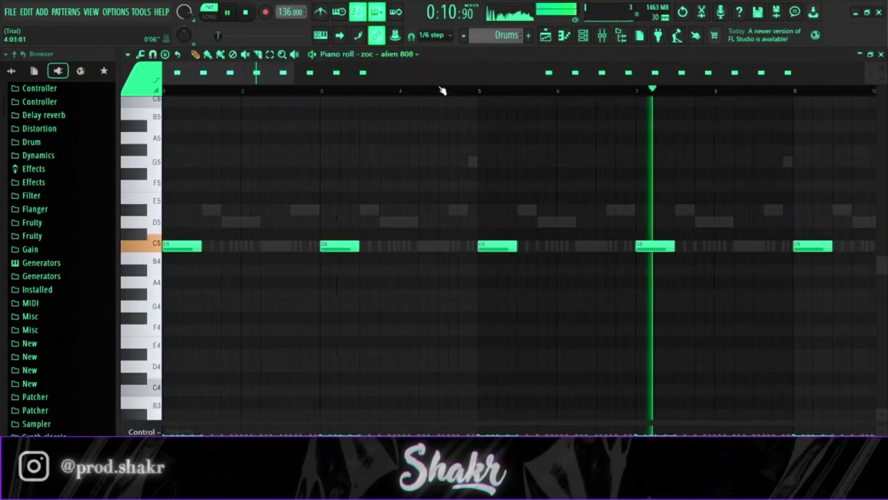
pyautogui.scroll(-1, 454, 92)
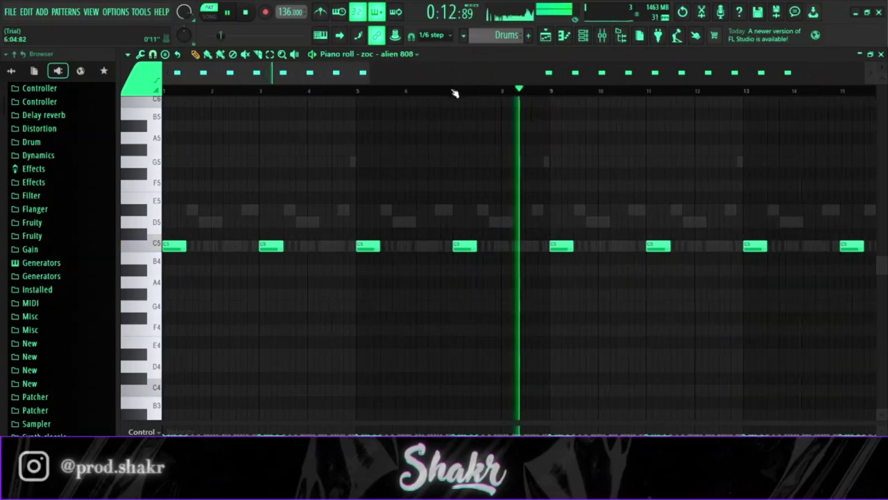
pyautogui.press('space')
pyautogui.click(881, 54)
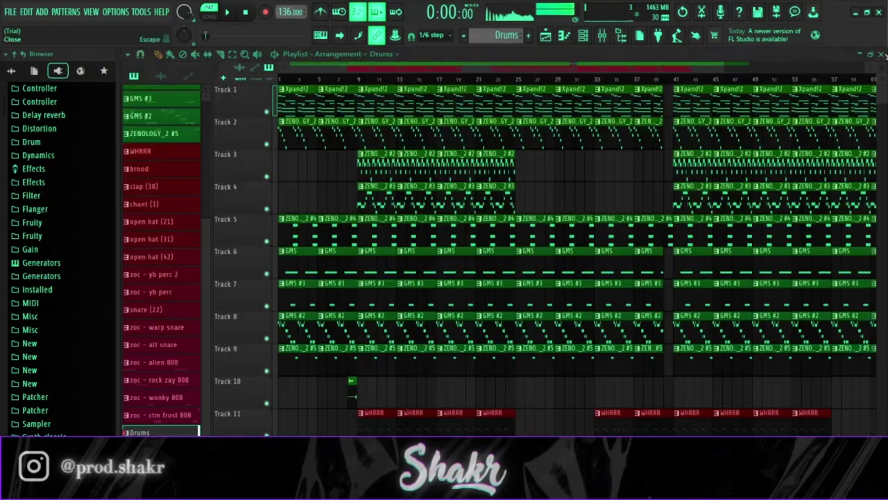
# Examine the full arrangement in the Playlist, from the melody tracks through the drum and 808 tracks
pyautogui.scroll(-1, 596, 84)
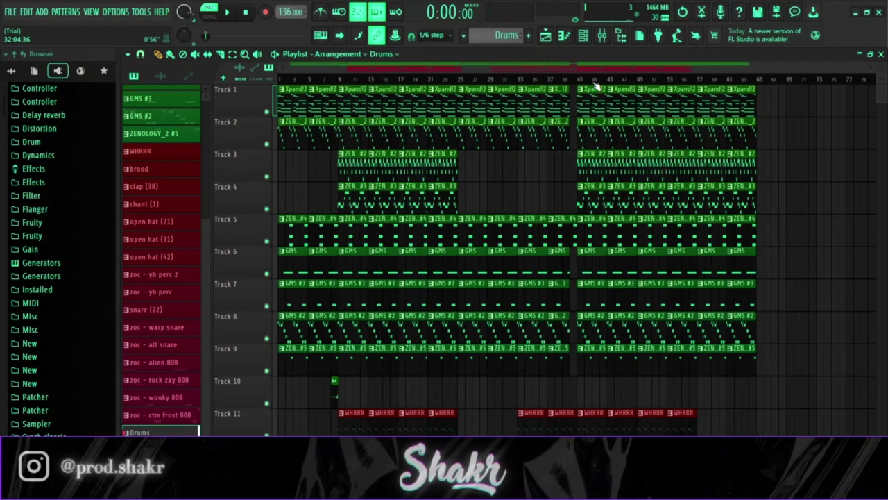
pyautogui.scroll(-8, 587, 164)
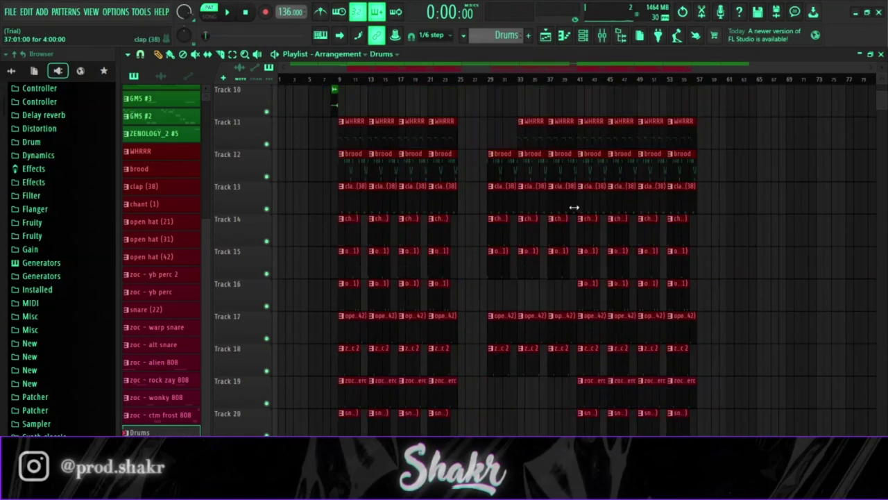
pyautogui.scroll(1, 388, 404)
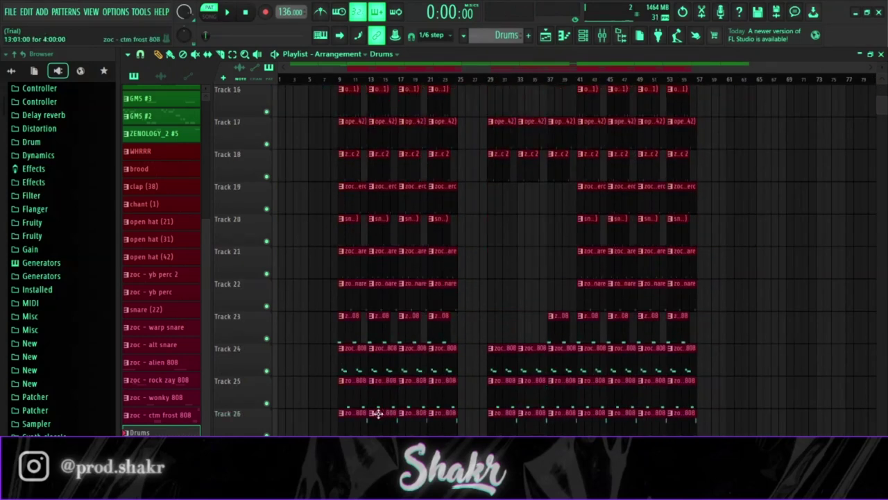
pyautogui.scroll(8, 456, 179)
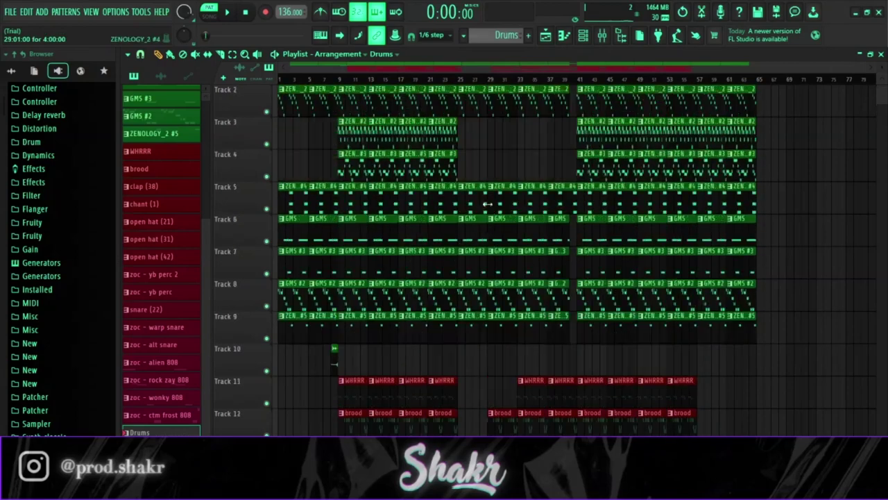
pyautogui.moveTo(434, 67); pyautogui.dragTo(507, 67)
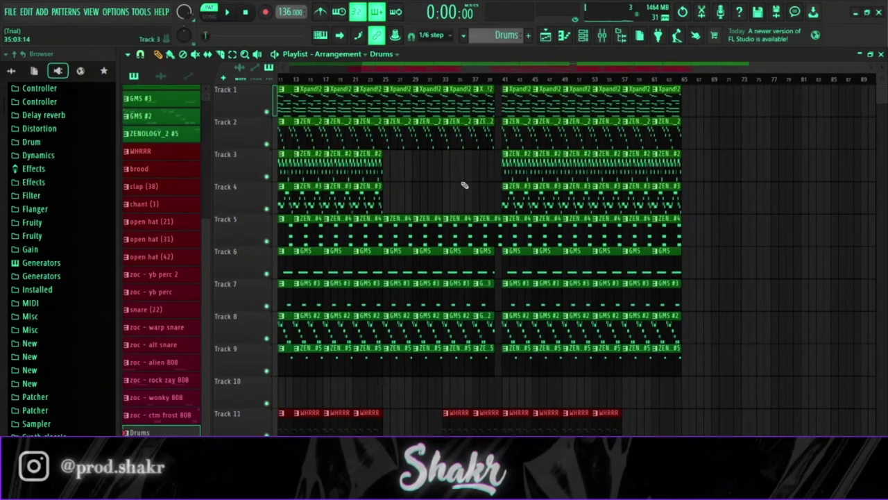
pyautogui.scroll(-11, 465, 186)
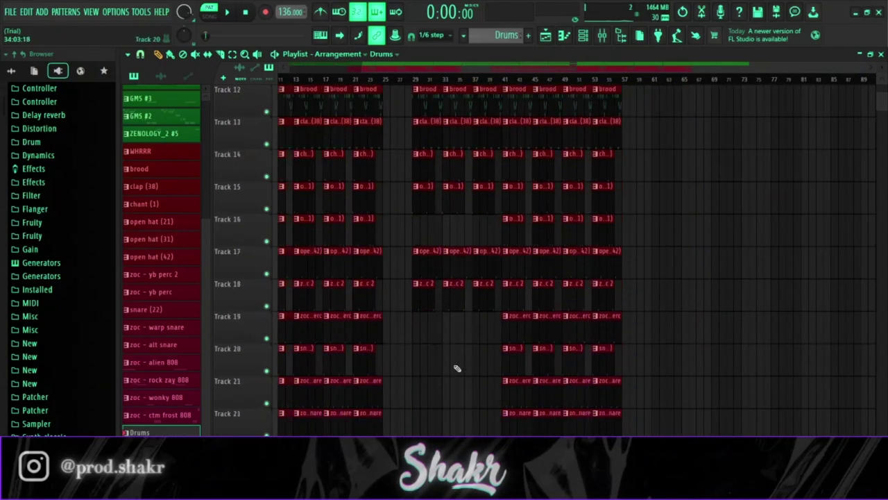
pyautogui.scroll(-4, 463, 369)
pyautogui.scroll(12, 420, 292)
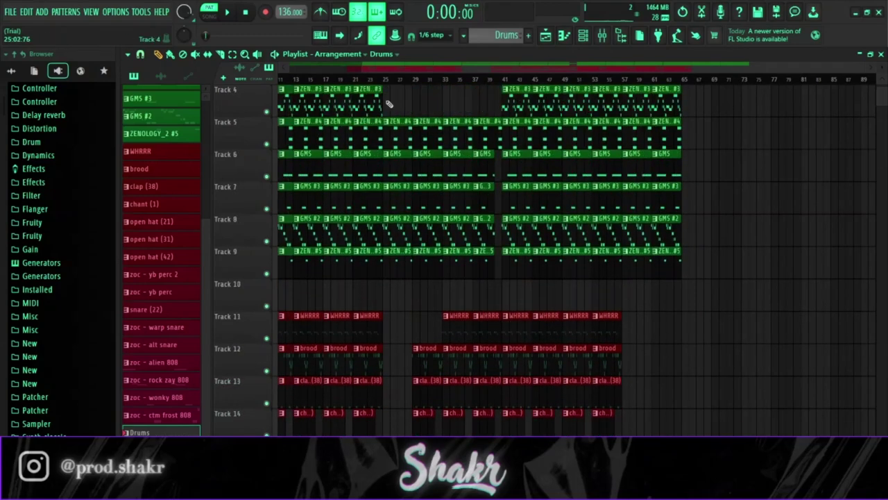
# Inspect the sample settings and waveform of the nineteen - cymbal riser clip on Track 10, just before bar 9
pyautogui.keyDown('ctrl'); pyautogui.scroll(10, 343, 91); pyautogui.keyUp('ctrl')
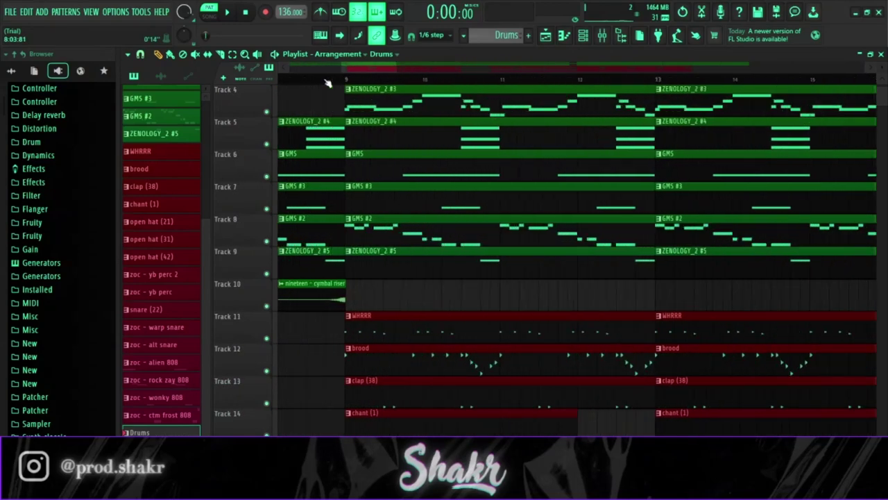
pyautogui.doubleClick(323, 285)
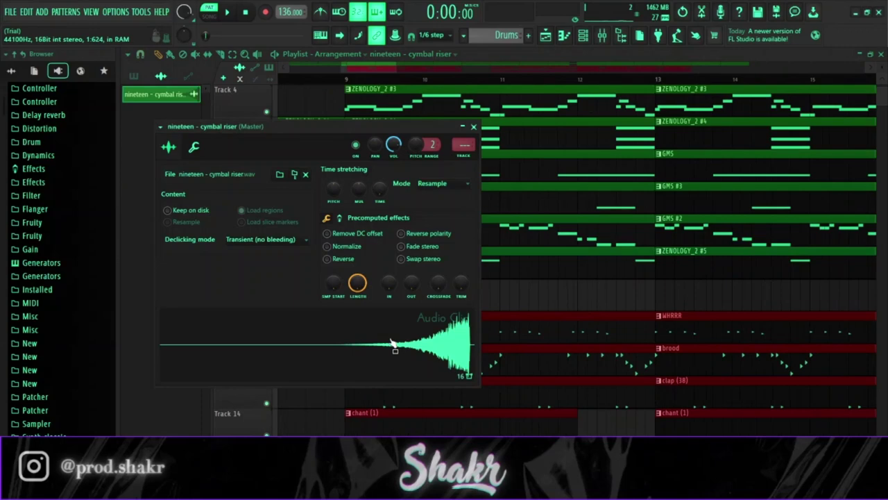
pyautogui.rightClick(524, 299)
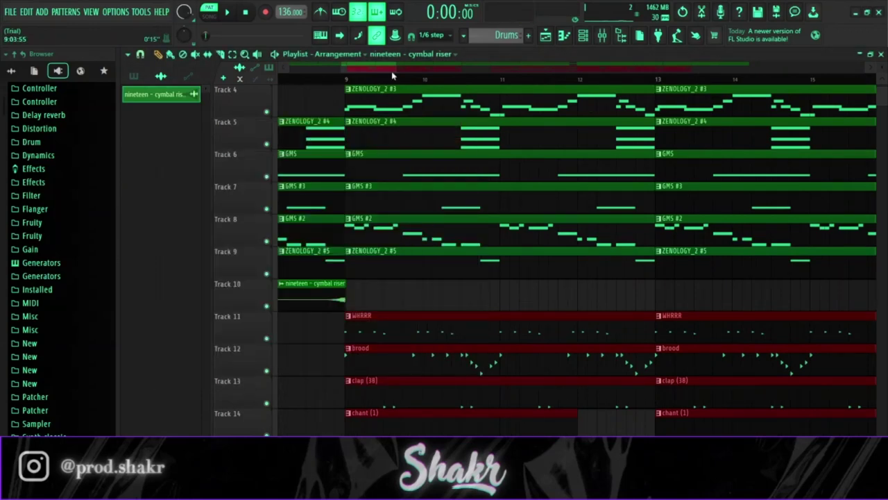
# Play the whole arrangement in song mode from bar 1
pyautogui.scroll(-9, 382, 72)
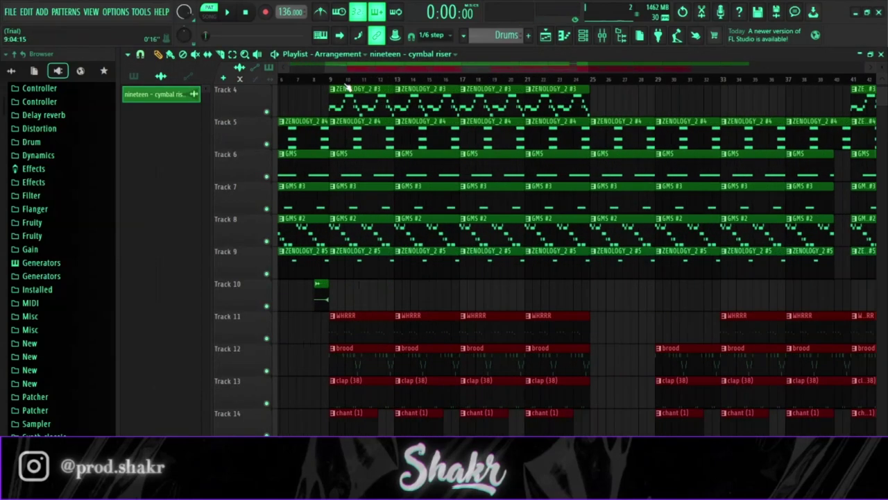
pyautogui.scroll(3, 362, 170)
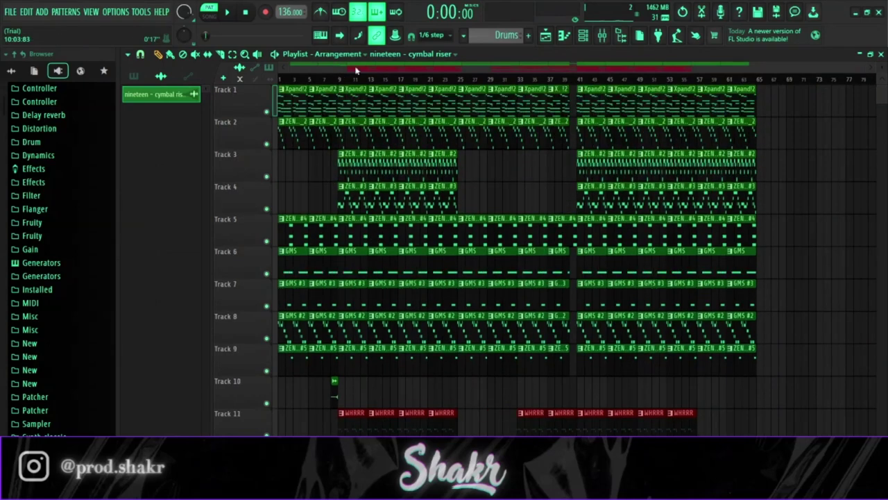
pyautogui.scroll(8, 331, 65)
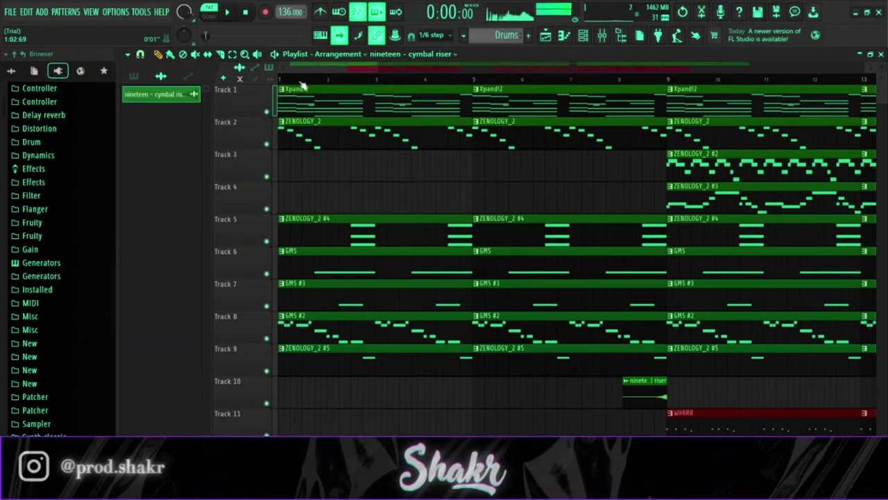
pyautogui.press('space')
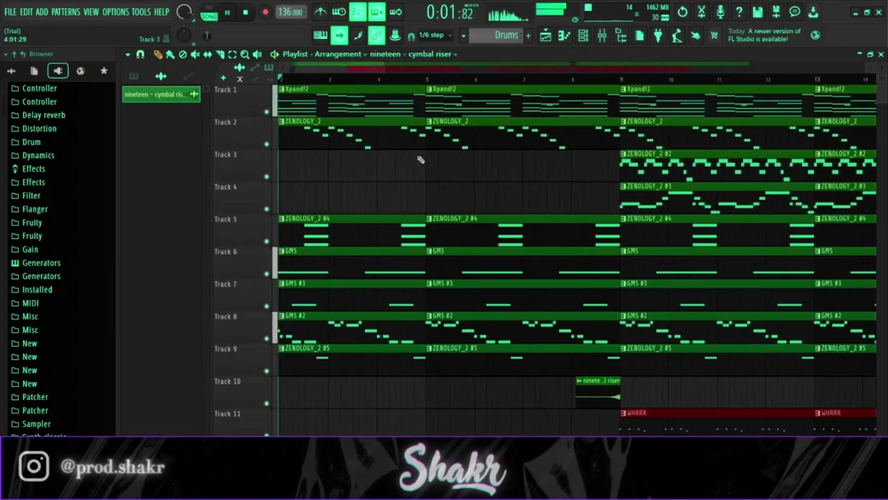